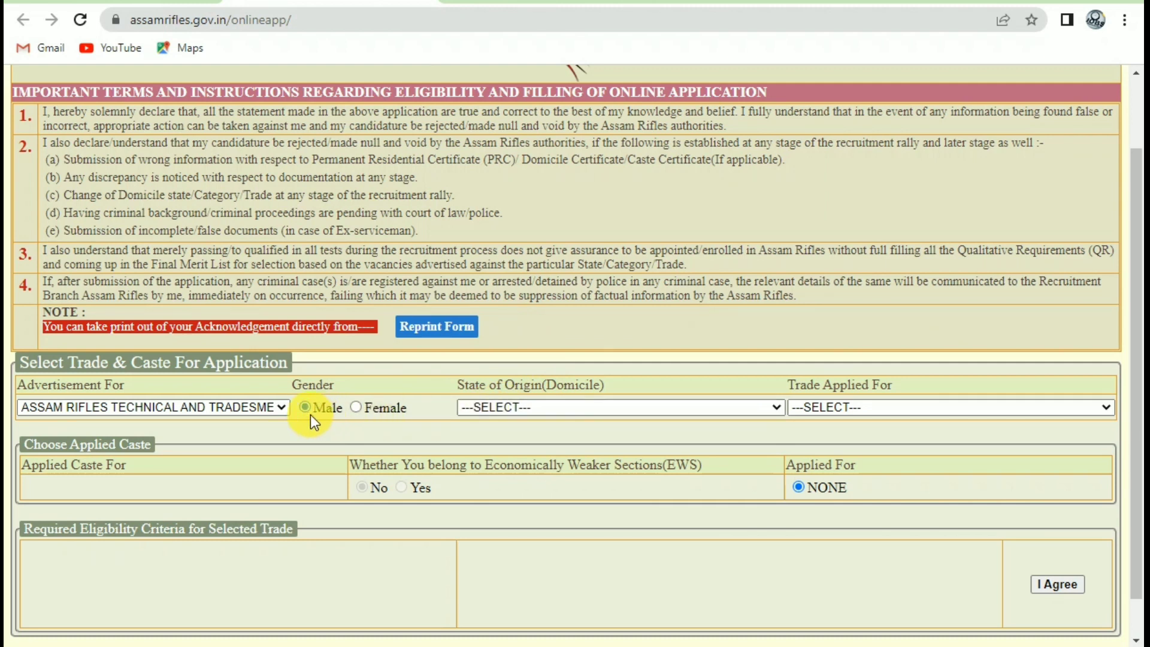
Choose the technical and tradesmen rally, Male and Havildar (Clerk), then agree and confirm.
{"action": "left_click", "coordinate": [256, 407]}
{"action": "left_click", "coordinate": [280, 410]}
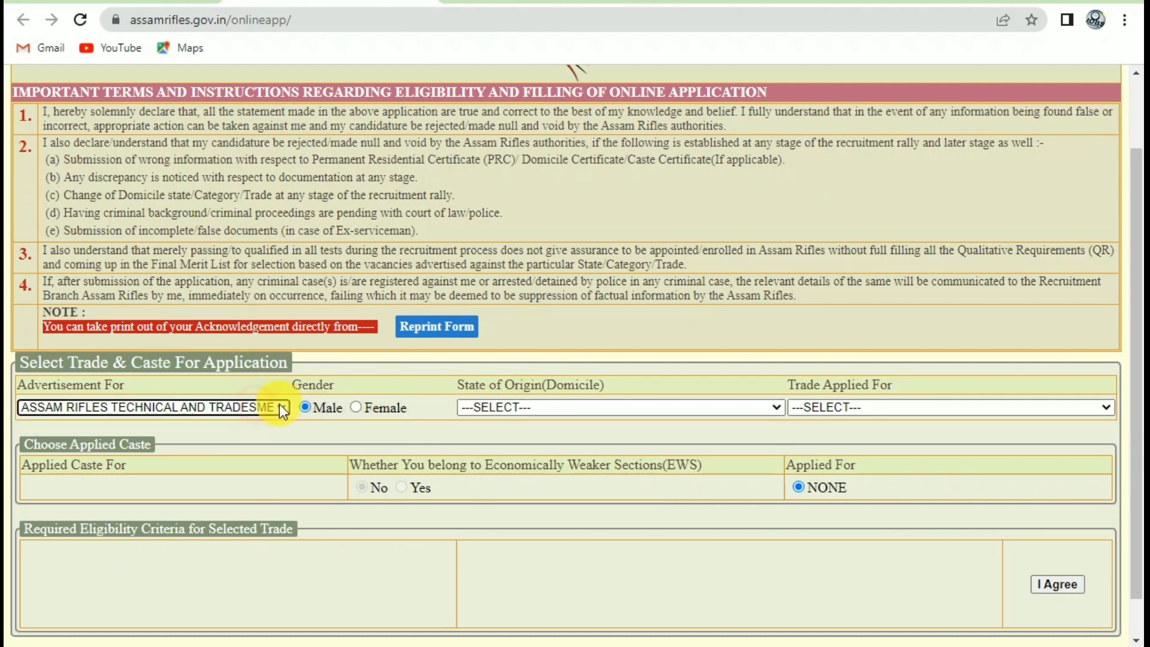
{"action": "left_click", "coordinate": [310, 390]}
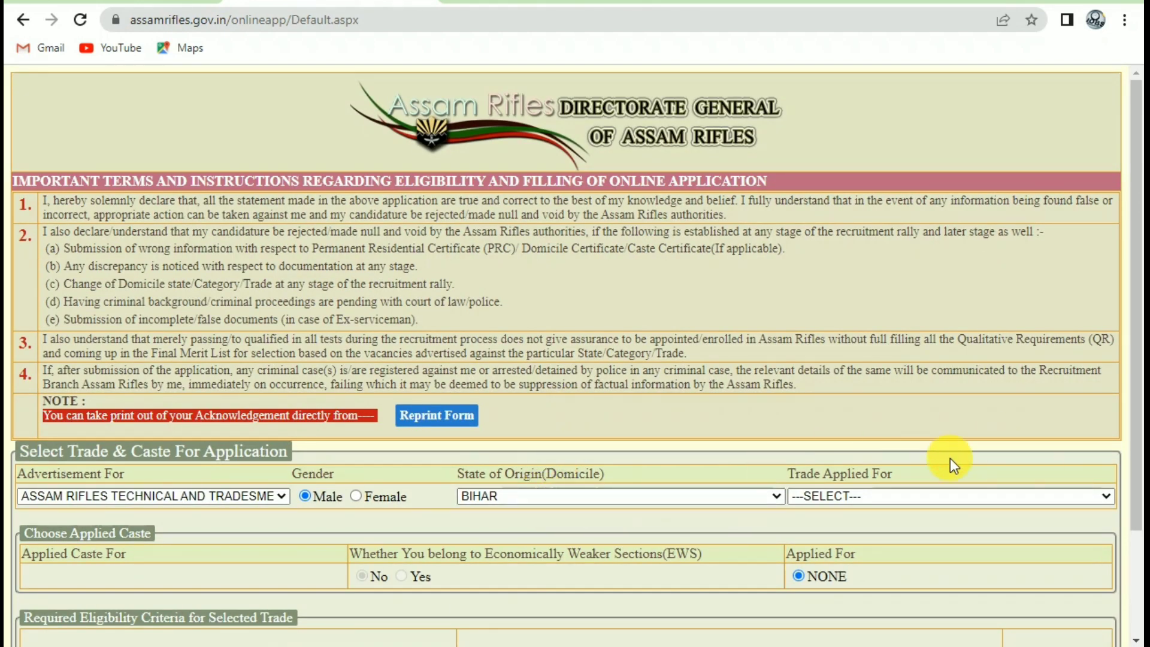
{"action": "scroll", "coordinate": [949, 458], "scroll_direction": "down", "scroll_amount": 3}
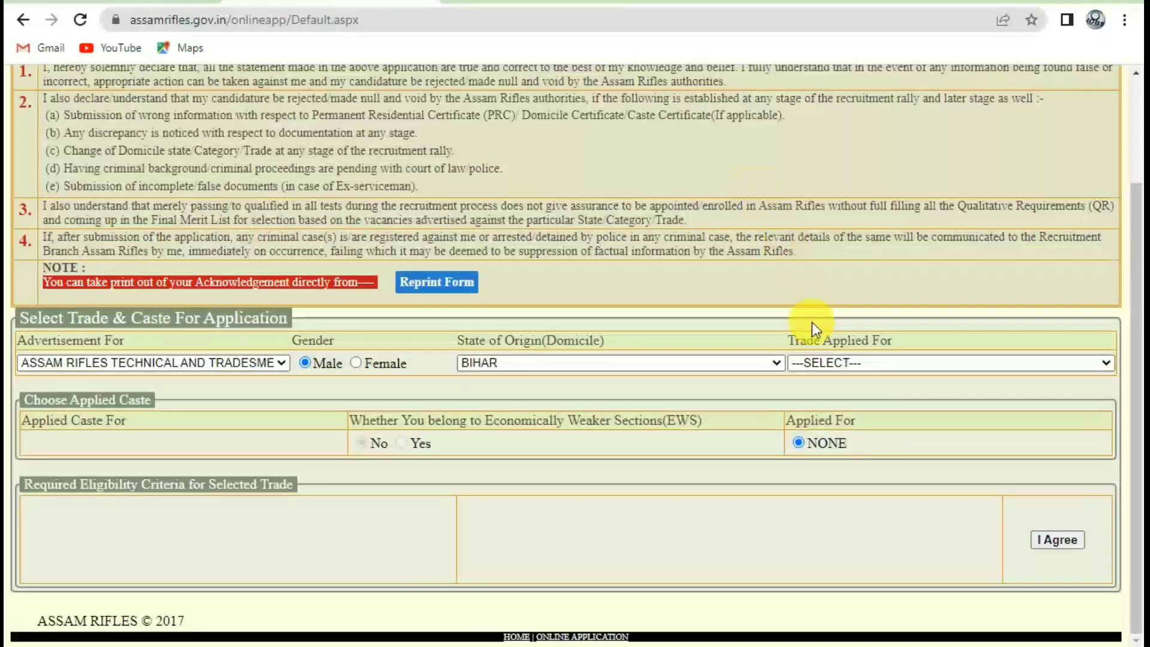
{"action": "left_click", "coordinate": [839, 361]}
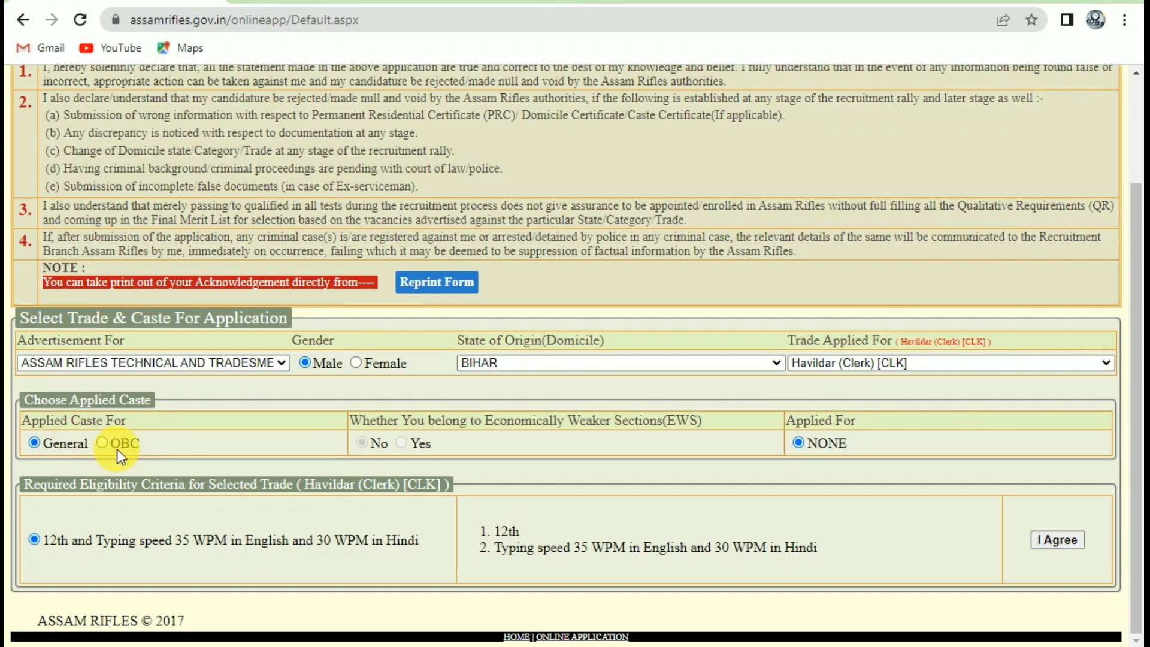
{"action": "left_click", "coordinate": [1079, 543]}
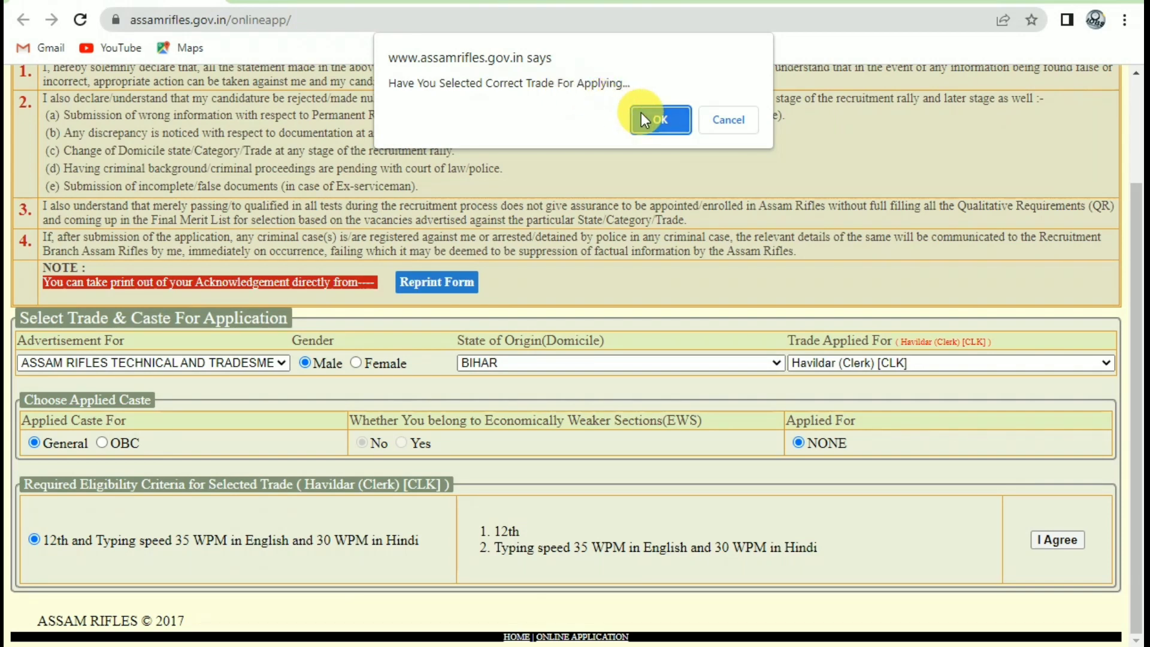
{"action": "key", "text": "Return"}
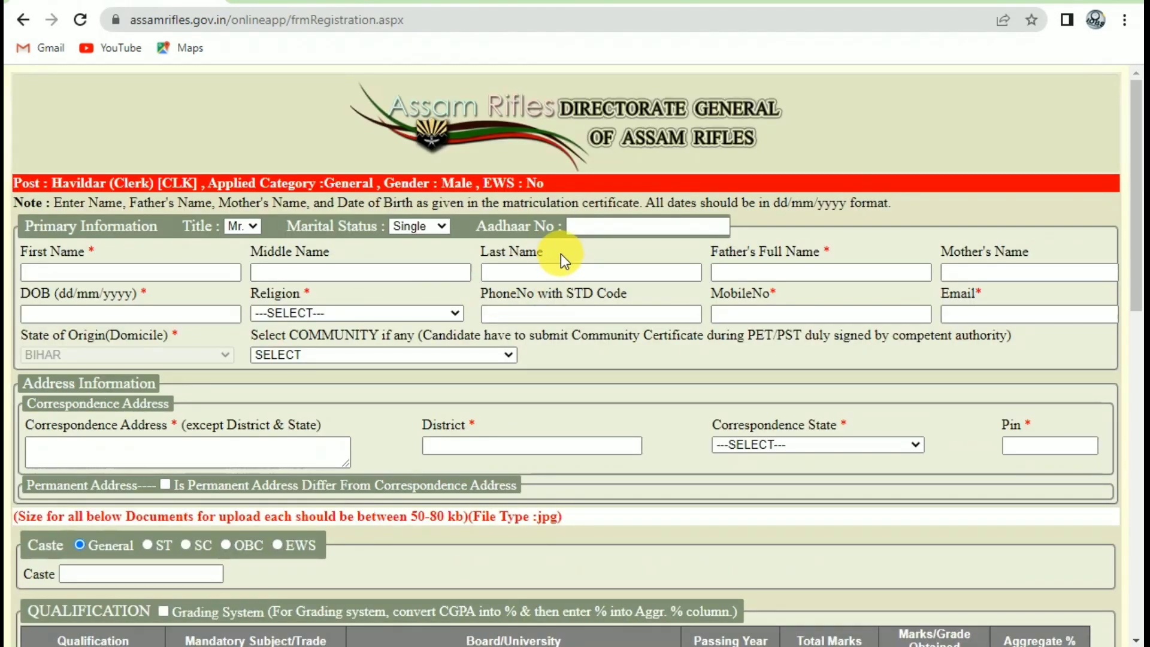
Go through the personal fields: Aadhaar, names, date of birth, religion, mobile and email.
{"action": "left_click", "coordinate": [688, 226]}
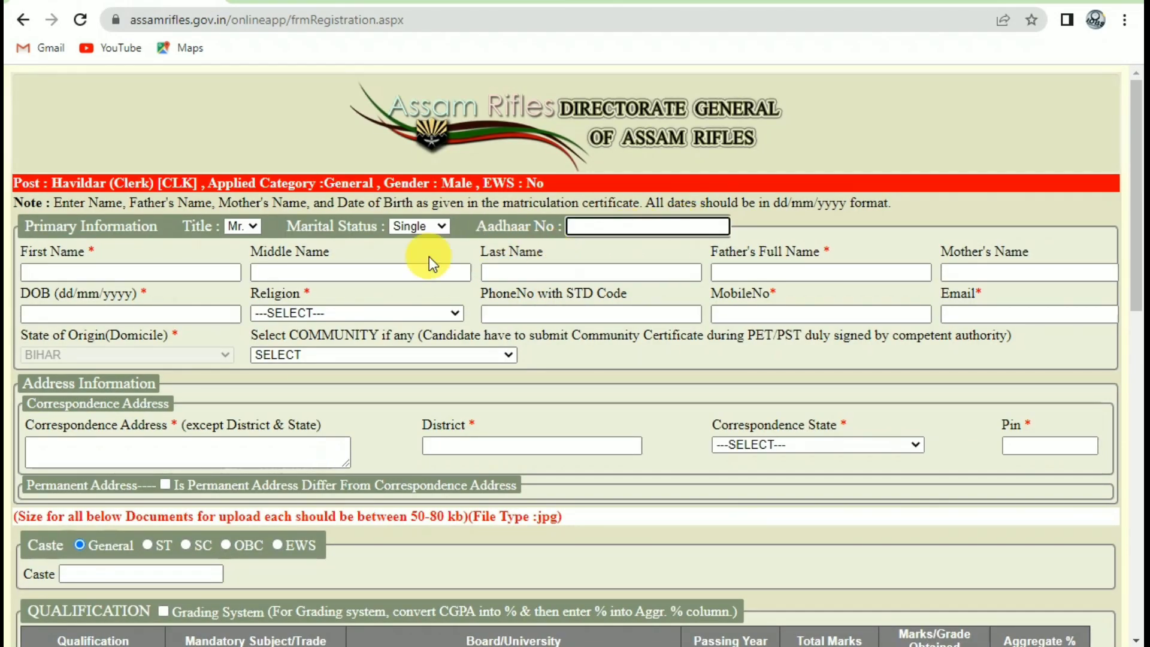
{"action": "left_click", "coordinate": [93, 274]}
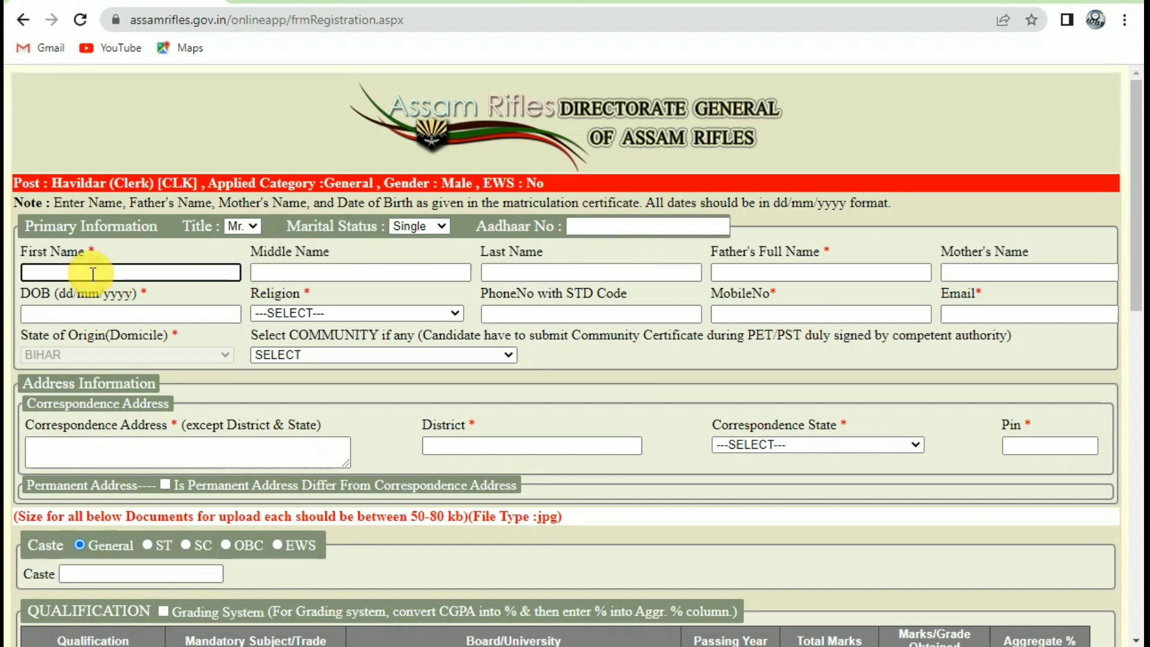
{"action": "left_click", "coordinate": [519, 281]}
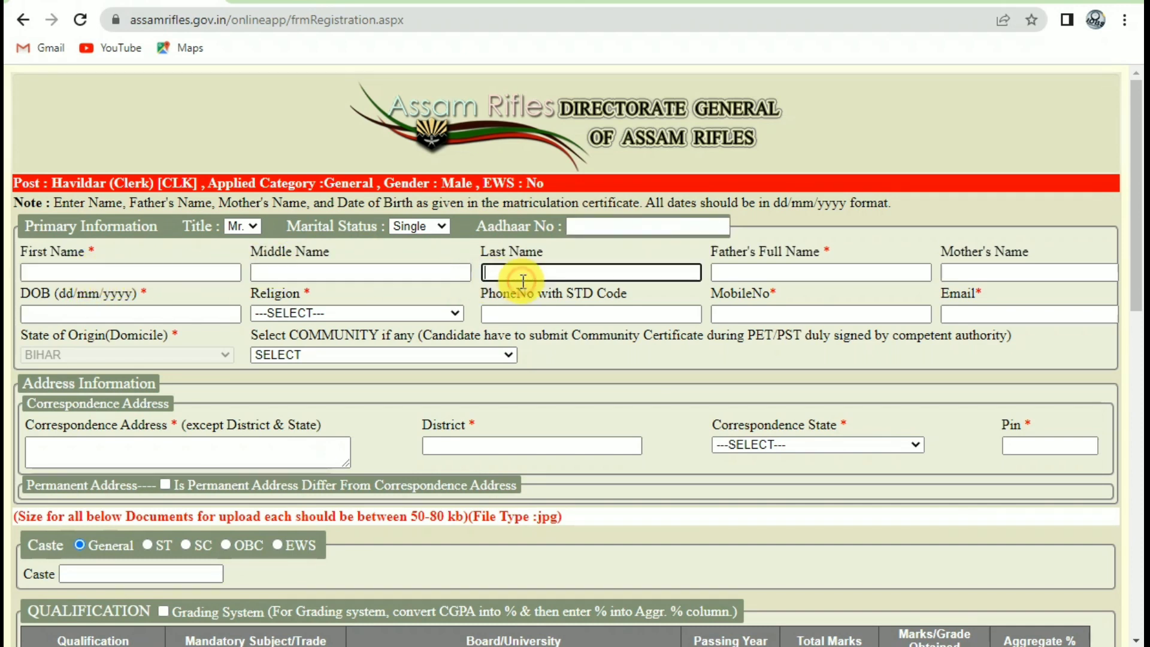
{"action": "left_click", "coordinate": [884, 274]}
{"action": "left_click", "coordinate": [980, 274]}
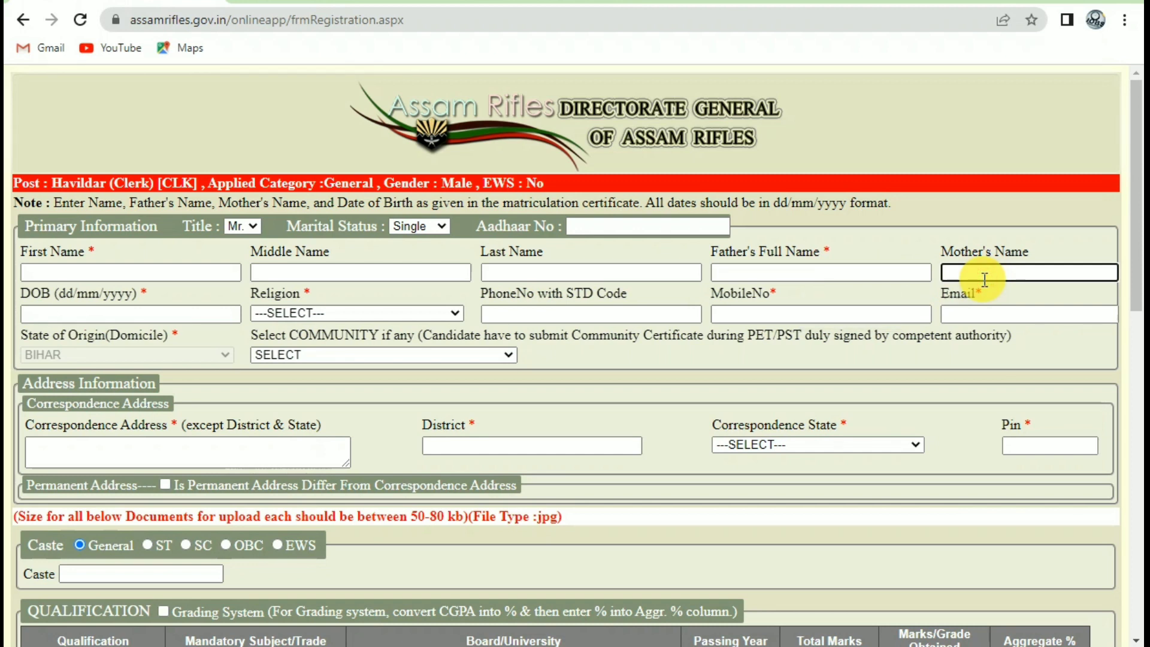
{"action": "left_click", "coordinate": [119, 312]}
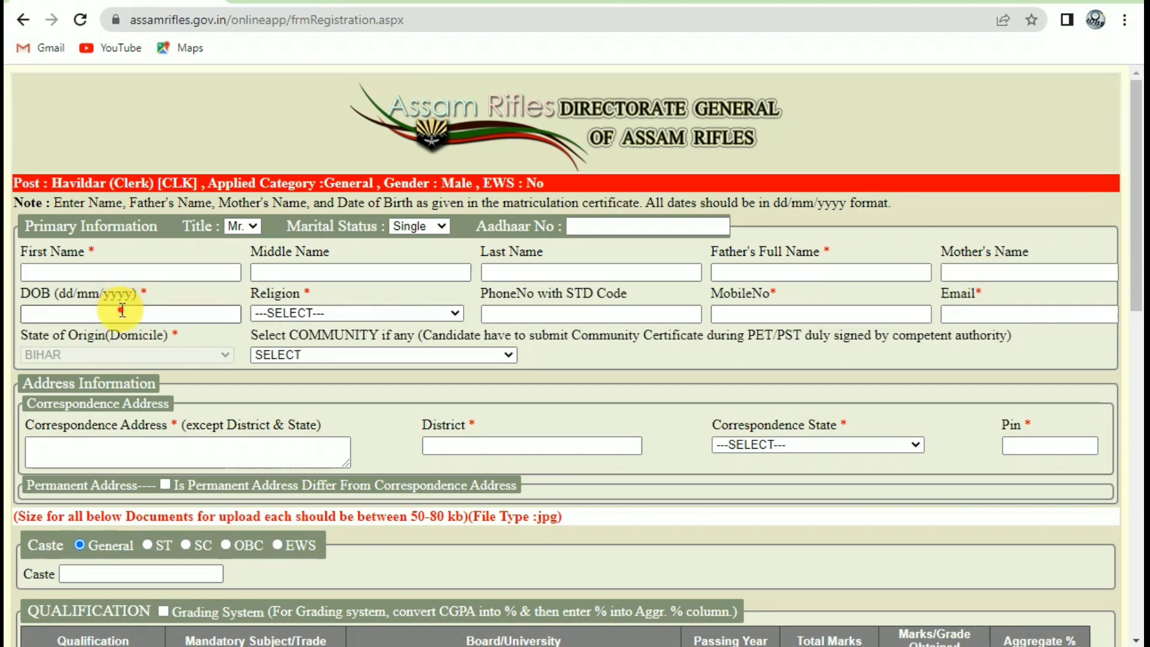
{"action": "left_click", "coordinate": [290, 314]}
{"action": "left_click", "coordinate": [322, 308]}
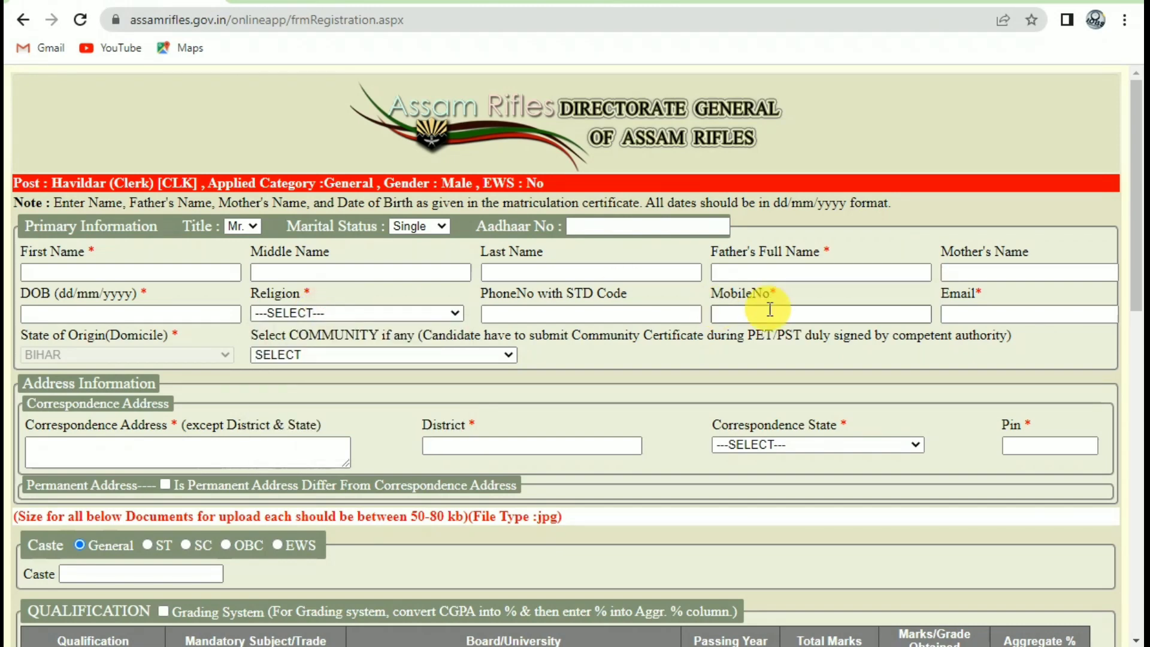
{"action": "left_click", "coordinate": [822, 312]}
{"action": "left_click", "coordinate": [1019, 314]}
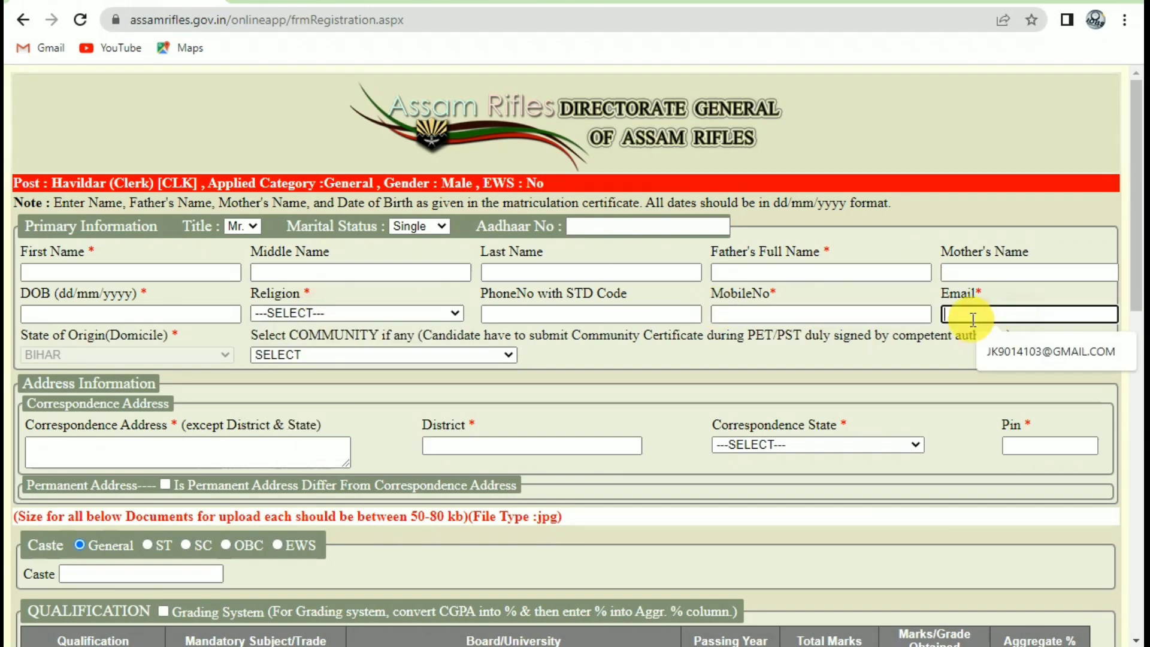
{"action": "scroll", "coordinate": [162, 272], "scroll_direction": "down", "scroll_amount": 3}
{"action": "left_click", "coordinate": [163, 272]}
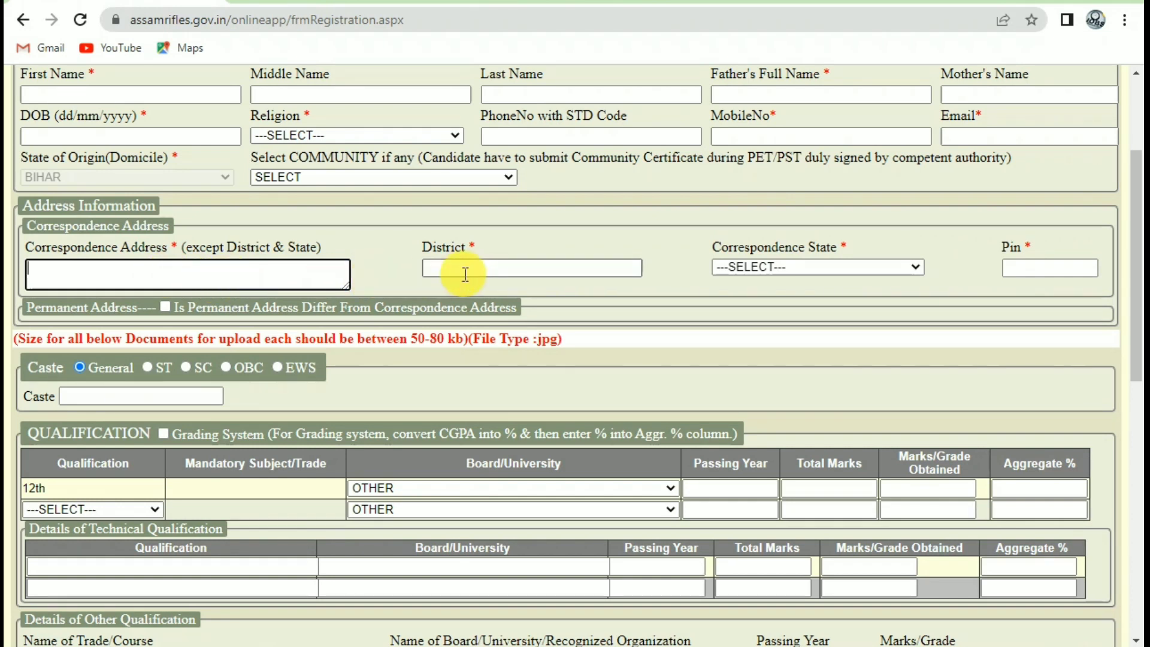
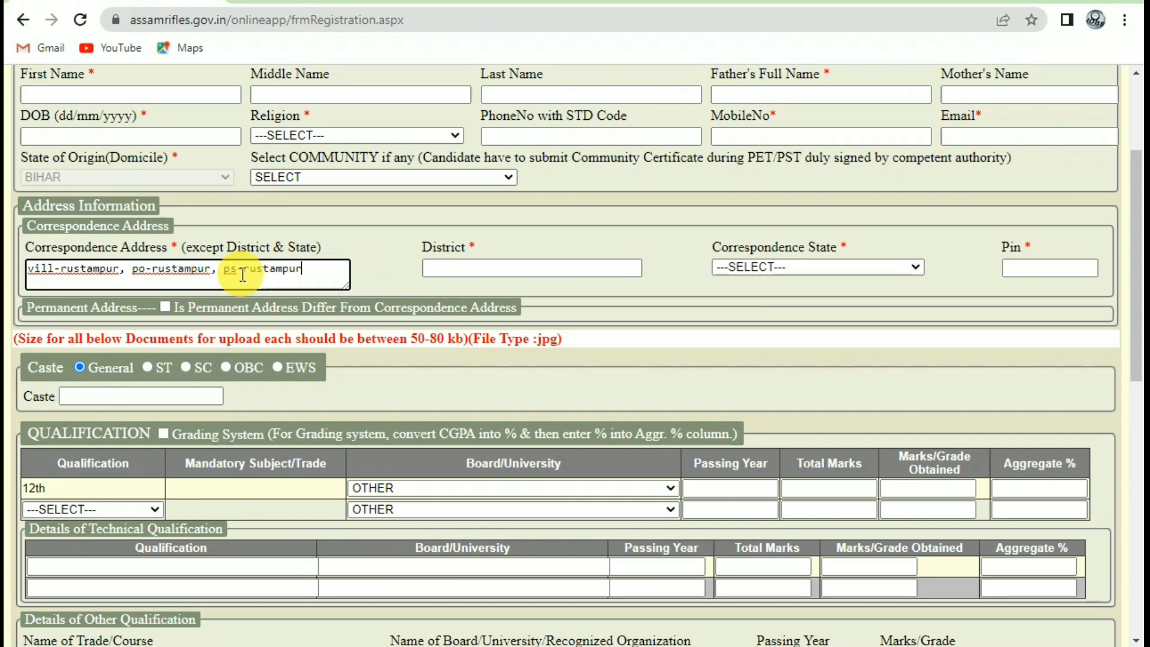
{"action": "left_click", "coordinate": [326, 235]}
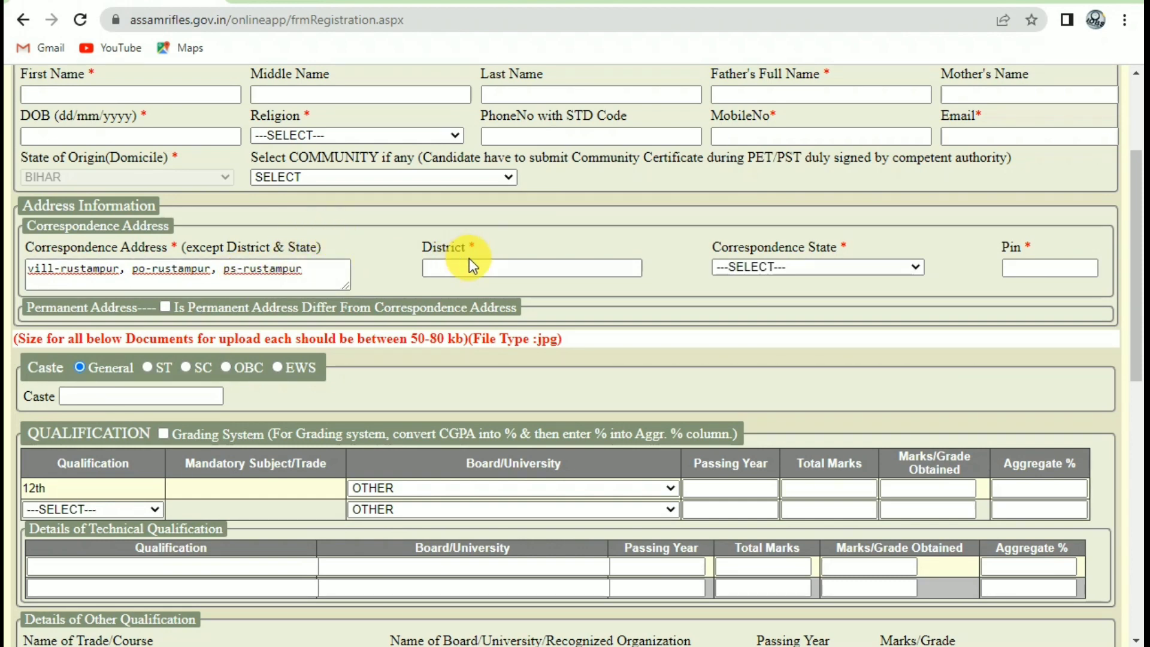
{"action": "left_click", "coordinate": [843, 266]}
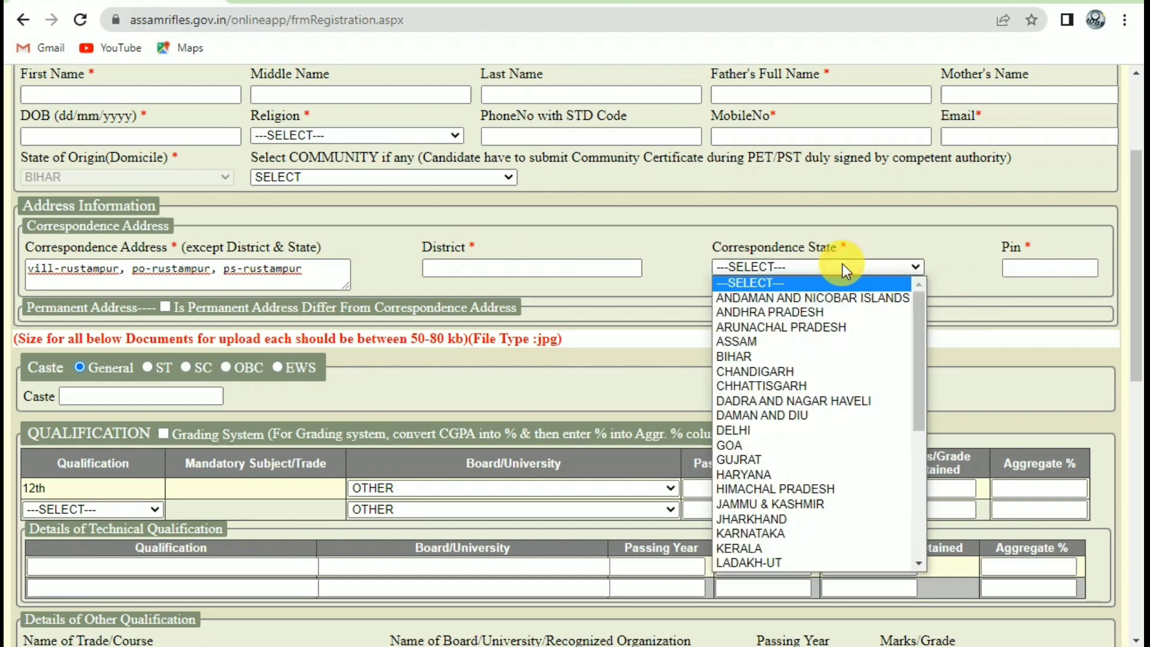
{"action": "left_click", "coordinate": [806, 356]}
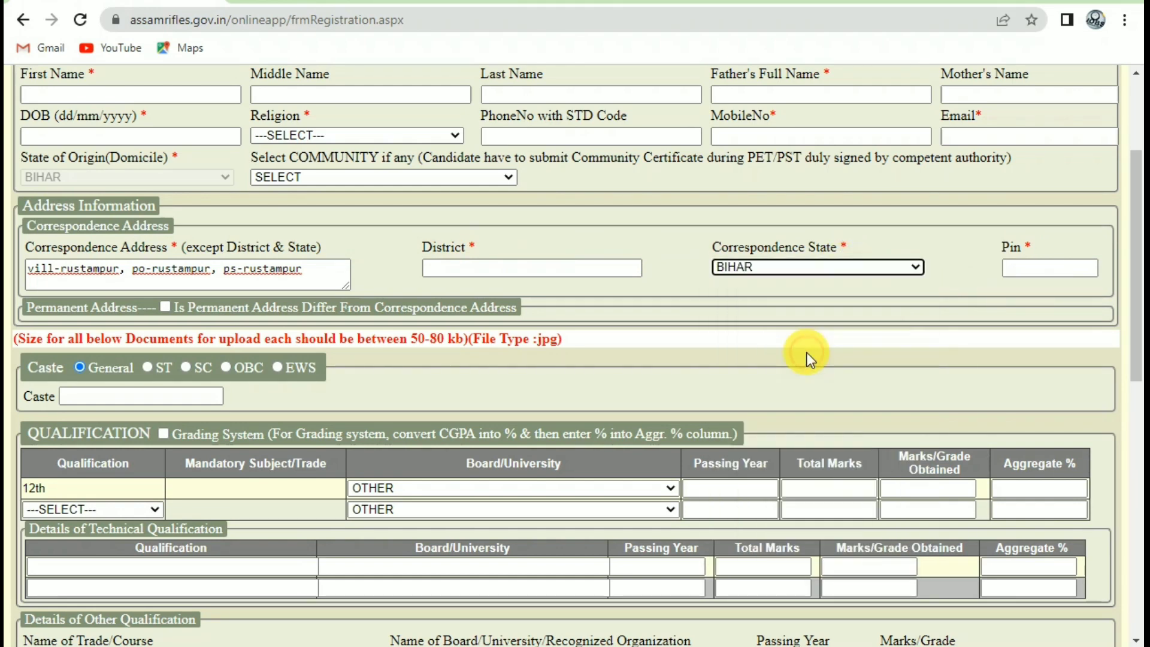
Visit the pin code and keep the permanent address the same as correspondence.
{"action": "left_click", "coordinate": [1025, 267]}
{"action": "left_click", "coordinate": [168, 320]}
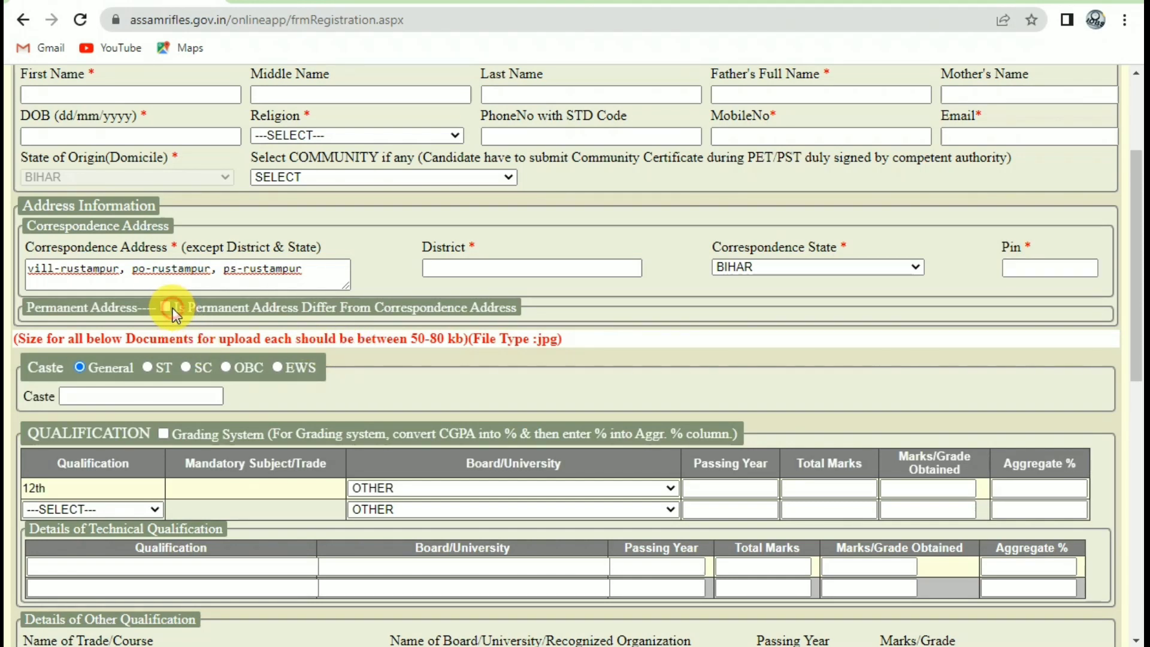
{"action": "left_click", "coordinate": [171, 307]}
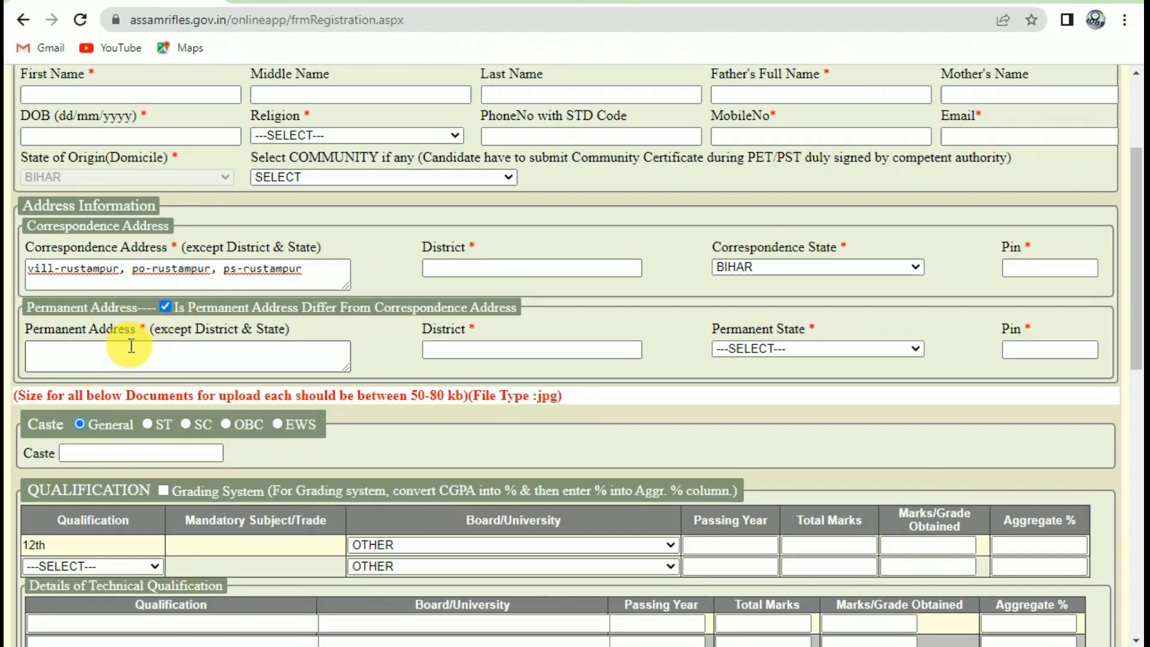
{"action": "left_click", "coordinate": [166, 307]}
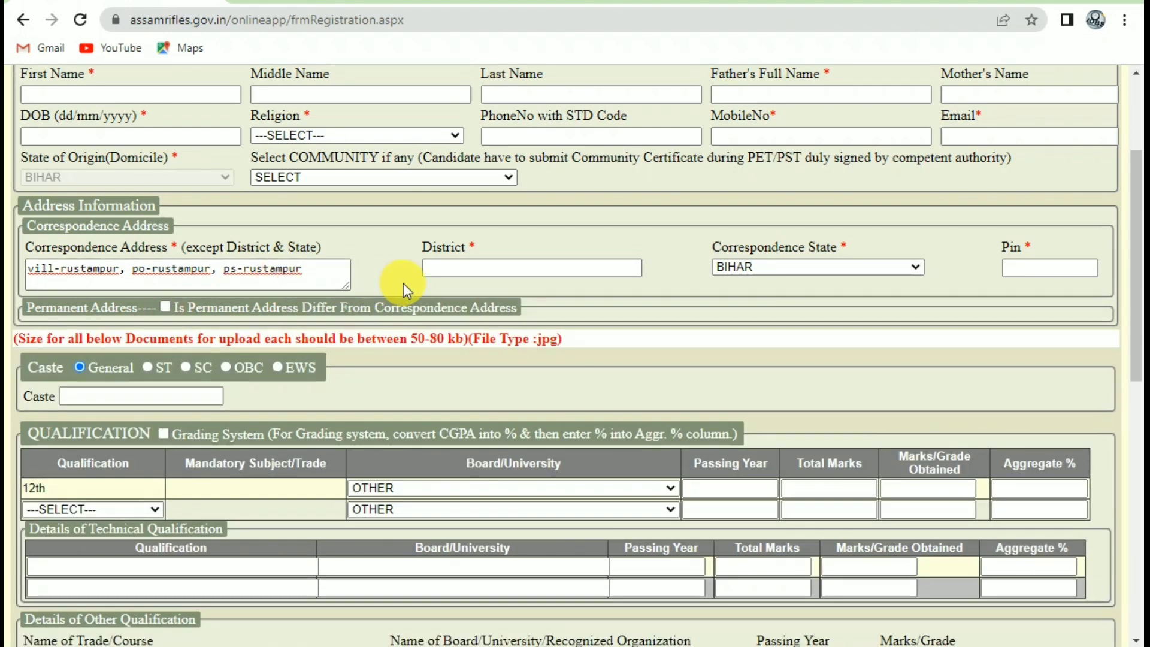
{"action": "scroll", "coordinate": [124, 306], "scroll_direction": "down", "scroll_amount": 1}
{"action": "left_click", "coordinate": [120, 308]}
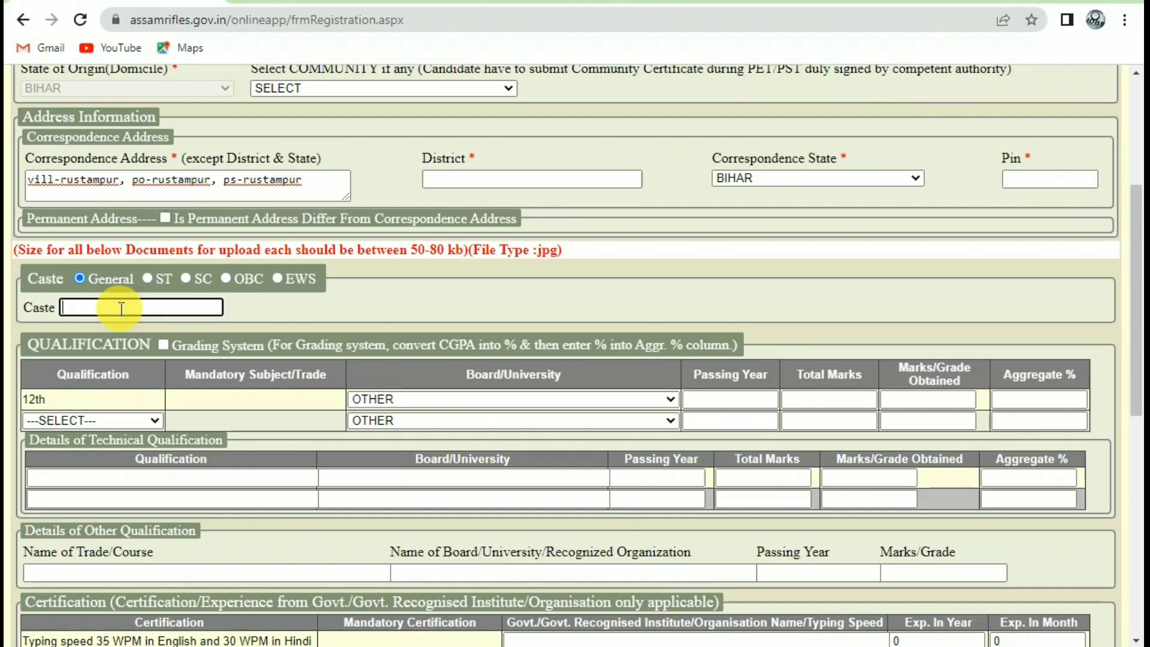
Set caste to SC and record 12th from Bihar School Examination Board, 300 of 500 marks.
{"action": "left_click", "coordinate": [185, 278]}
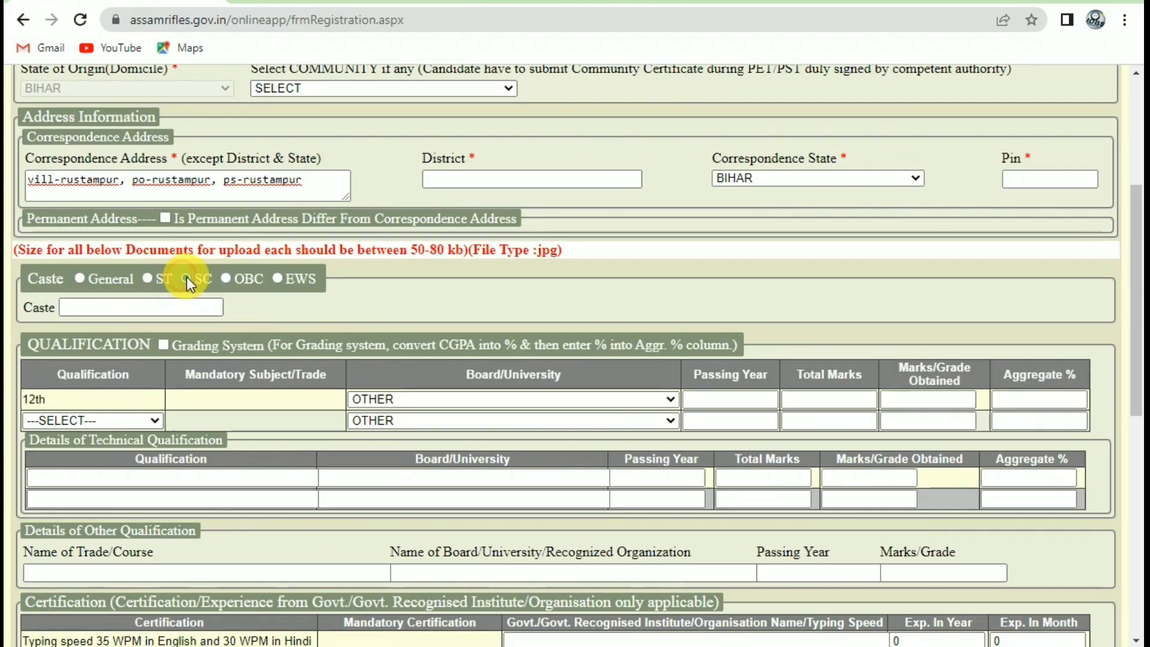
{"action": "left_click", "coordinate": [151, 305]}
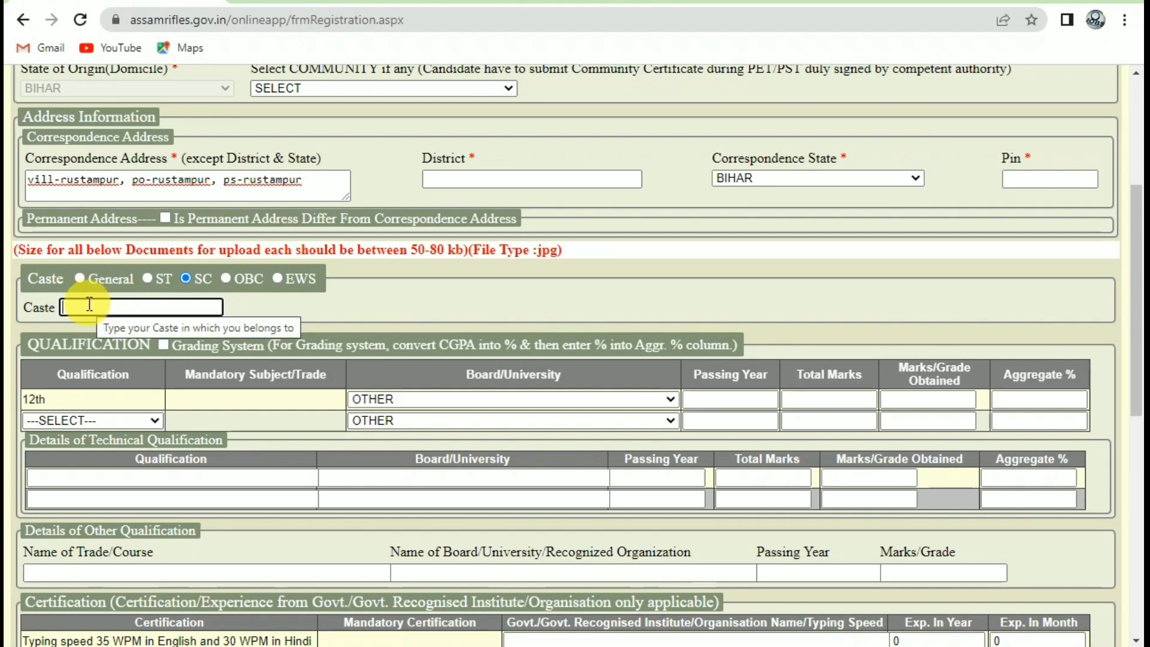
{"action": "scroll", "coordinate": [96, 311], "scroll_direction": "down", "scroll_amount": 1}
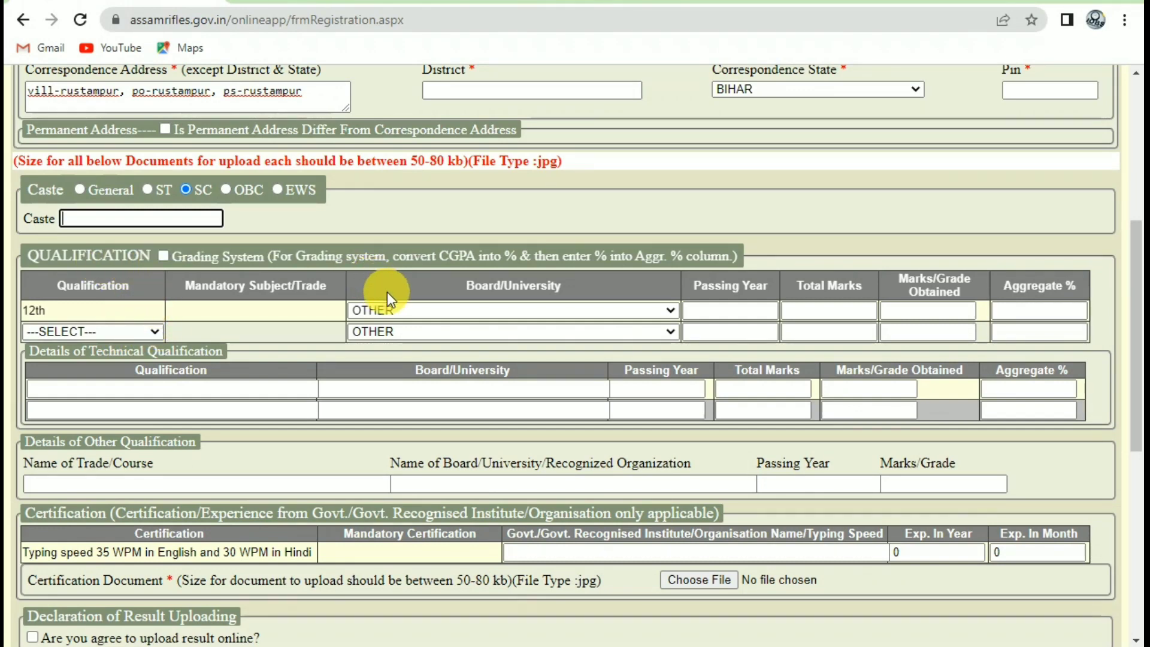
{"action": "left_click", "coordinate": [401, 308]}
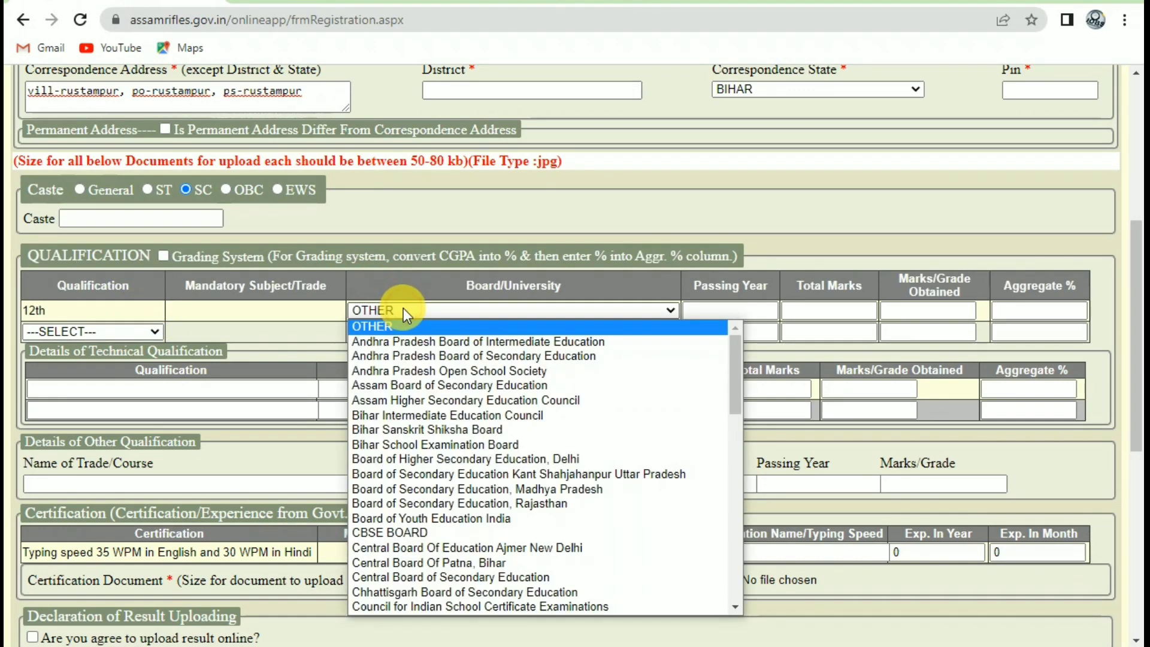
{"action": "left_click", "coordinate": [415, 441]}
{"action": "left_click", "coordinate": [731, 309]}
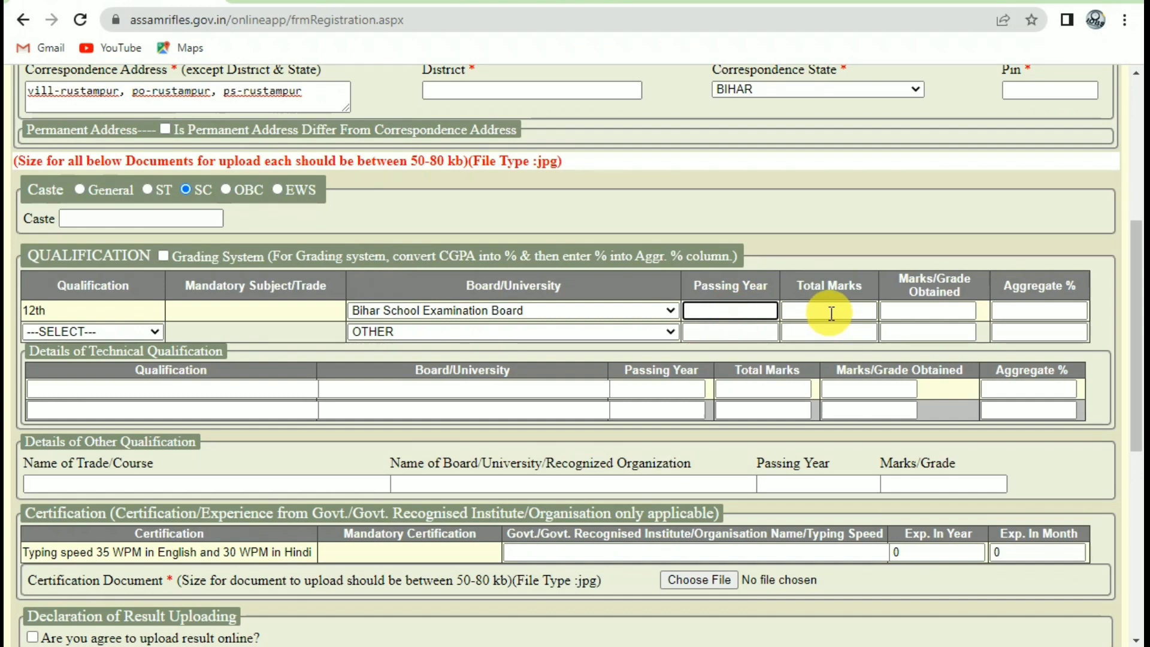
{"action": "left_click", "coordinate": [803, 313]}
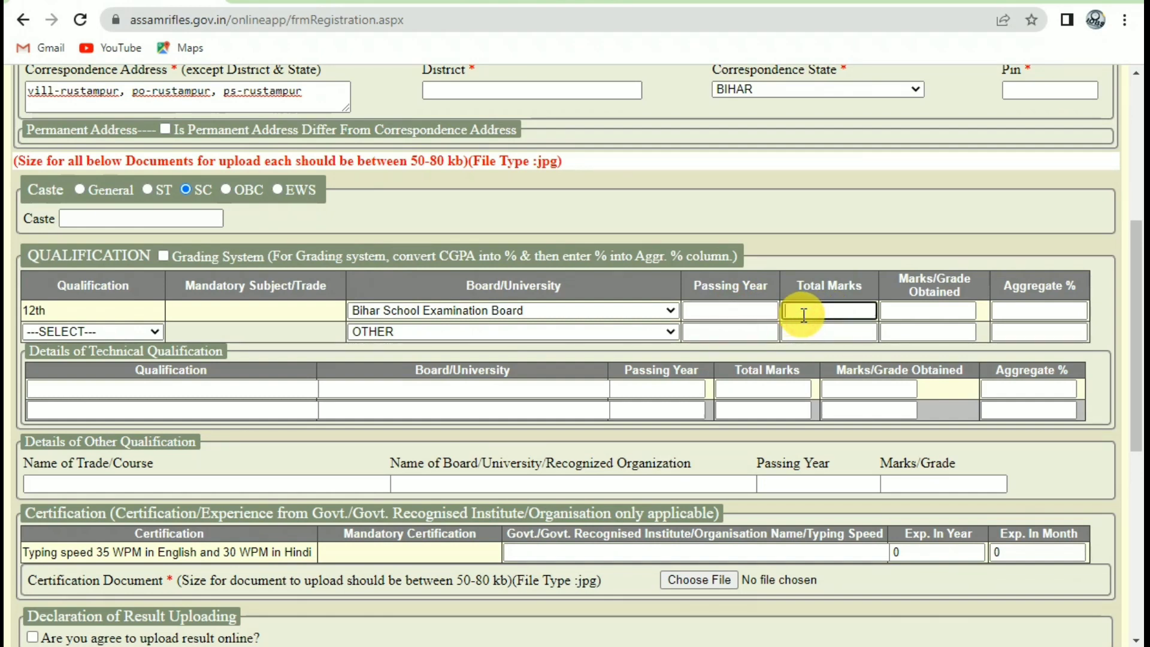
{"action": "type", "text": "500"}
{"action": "key", "text": "Tab"}
{"action": "type", "text": "300"}
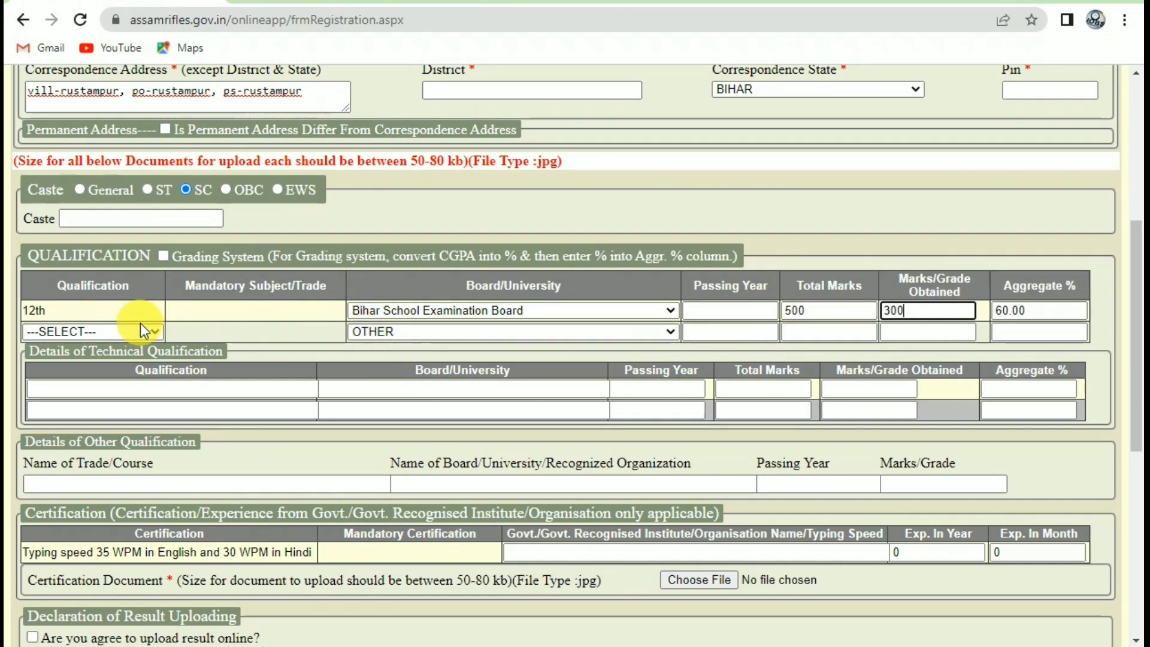
Try Diploma as the second qualification, then reset it to ---SELECT---.
{"action": "left_click", "coordinate": [113, 330]}
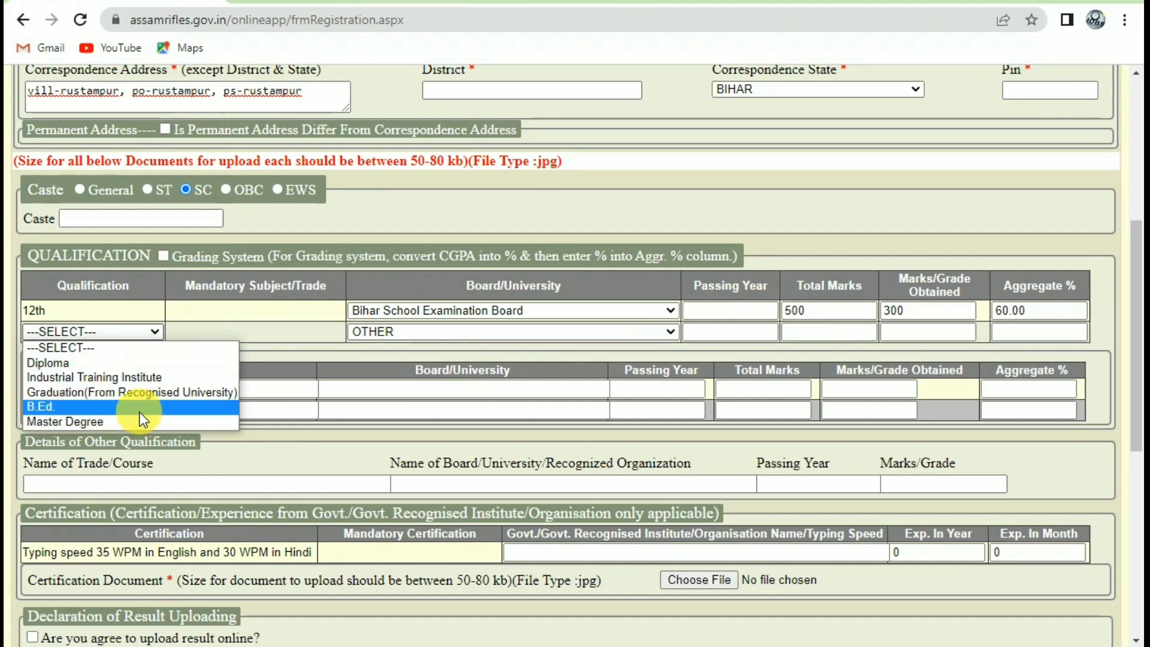
{"action": "left_click", "coordinate": [99, 360]}
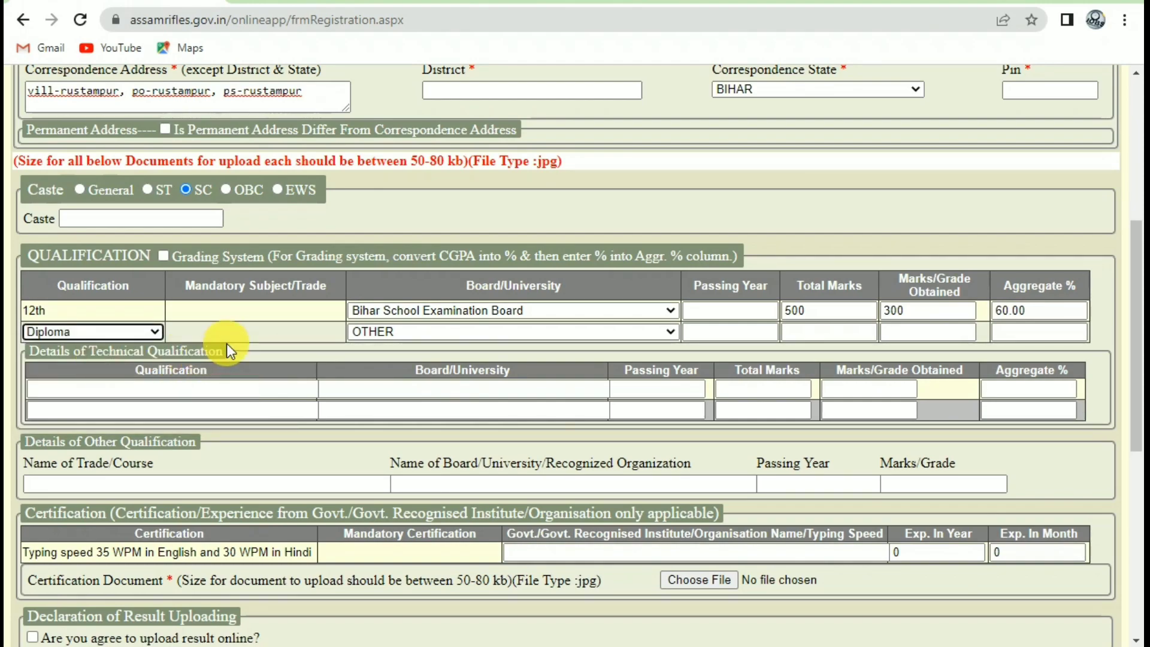
{"action": "left_click", "coordinate": [436, 332]}
{"action": "scroll", "coordinate": [443, 479], "scroll_direction": "down", "scroll_amount": 10}
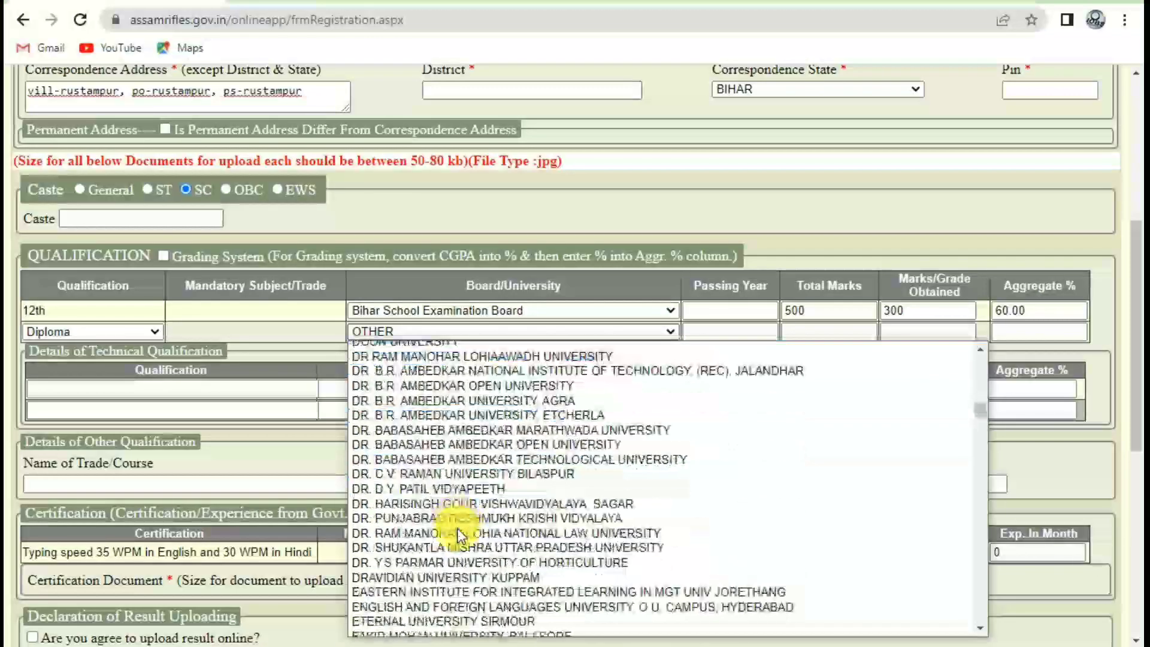
{"action": "scroll", "coordinate": [473, 557], "scroll_direction": "down", "scroll_amount": 20}
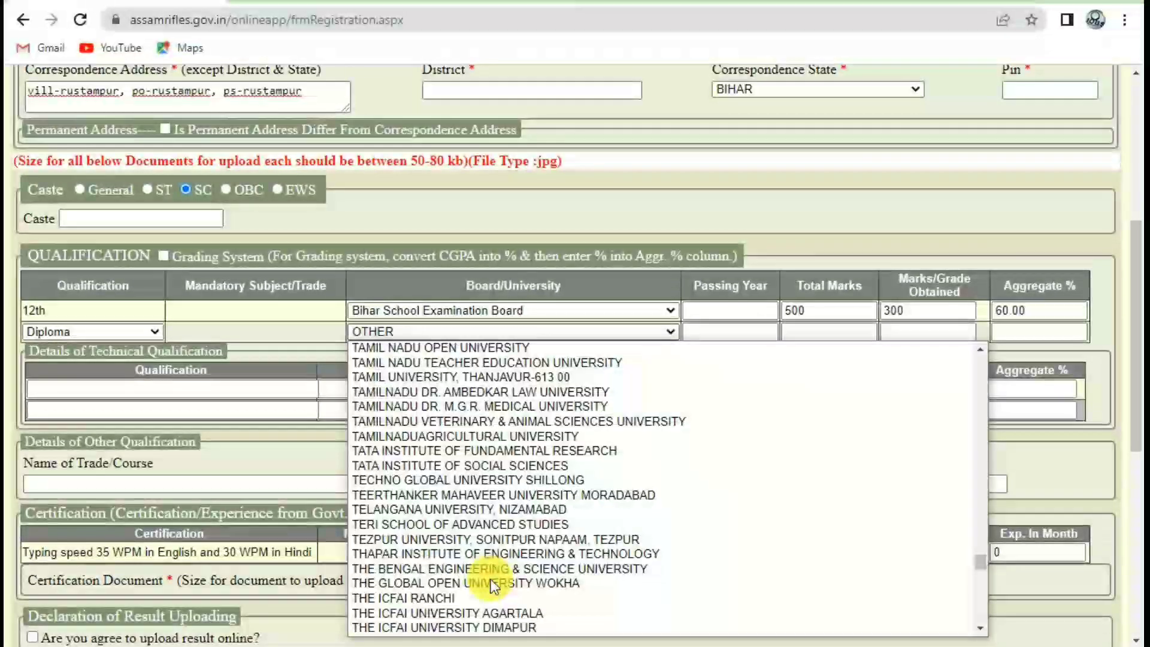
{"action": "scroll", "coordinate": [492, 584], "scroll_direction": "down", "scroll_amount": 15}
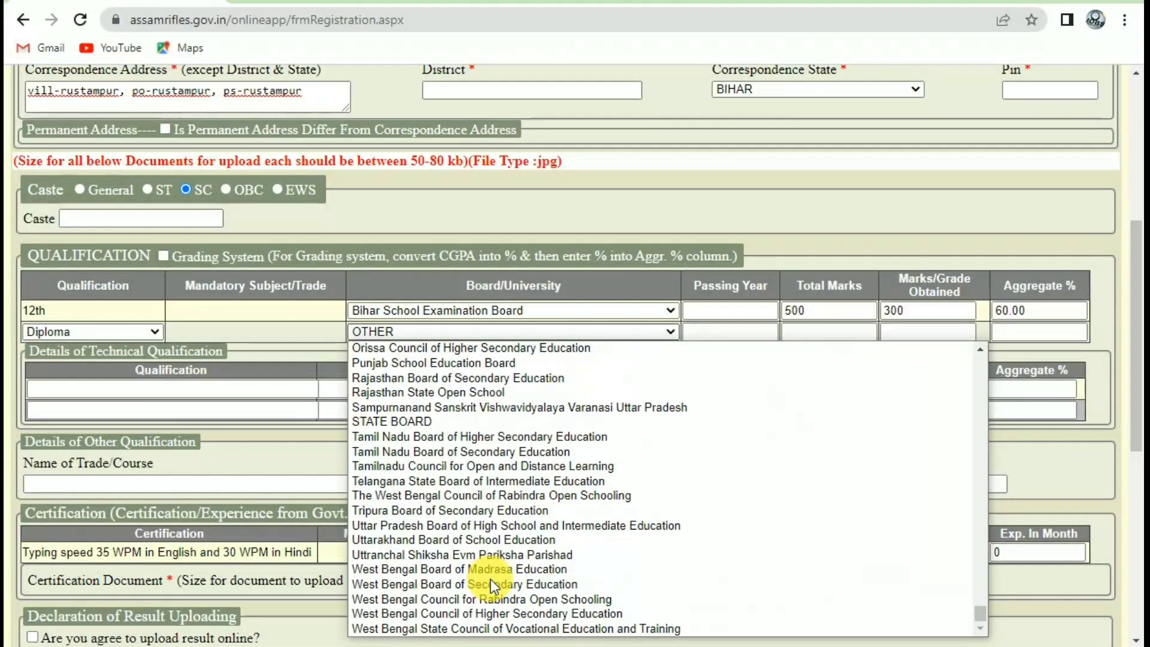
{"action": "scroll", "coordinate": [491, 577], "scroll_direction": "up", "scroll_amount": 3}
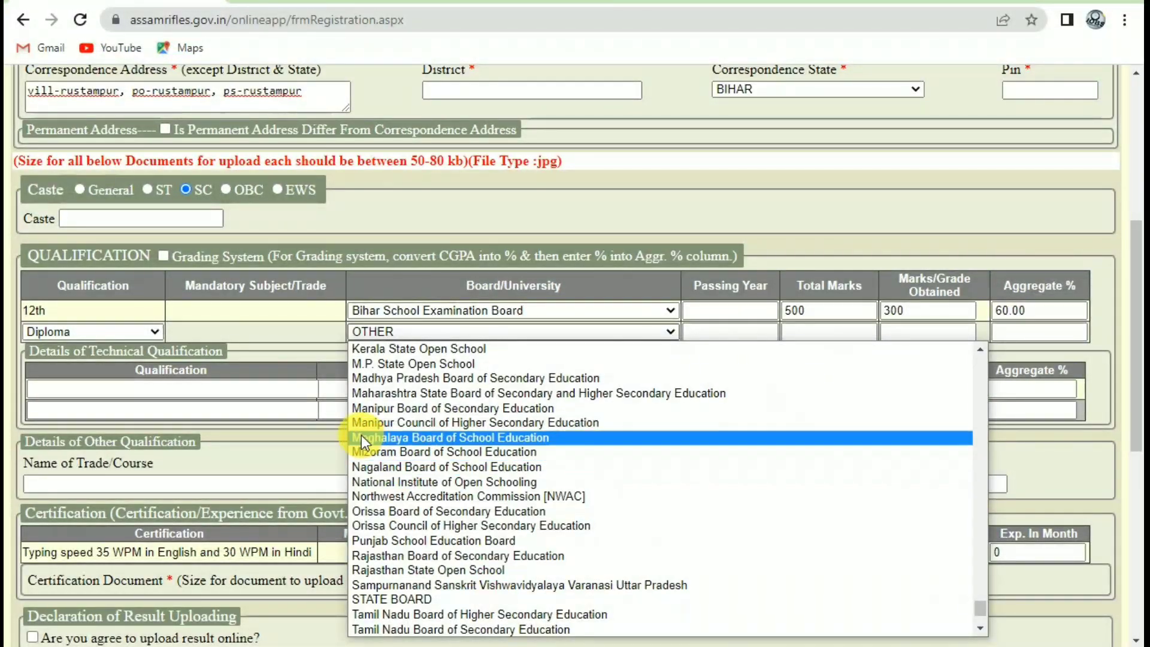
{"action": "left_click", "coordinate": [329, 403]}
{"action": "left_click", "coordinate": [707, 331]}
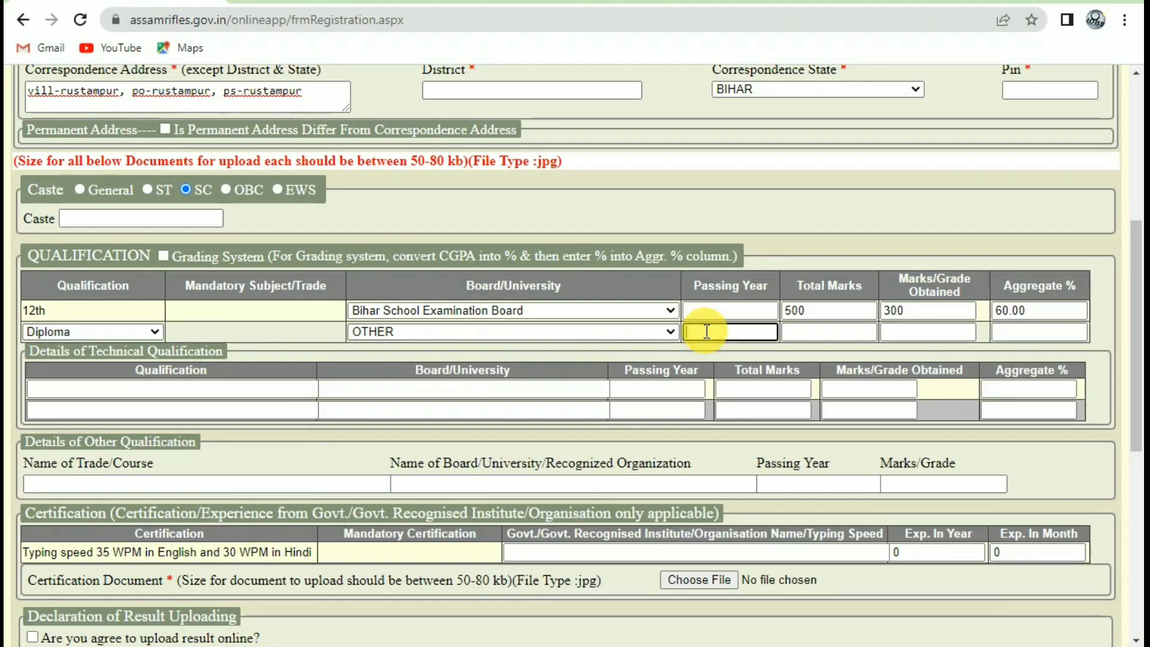
{"action": "left_click", "coordinate": [837, 329]}
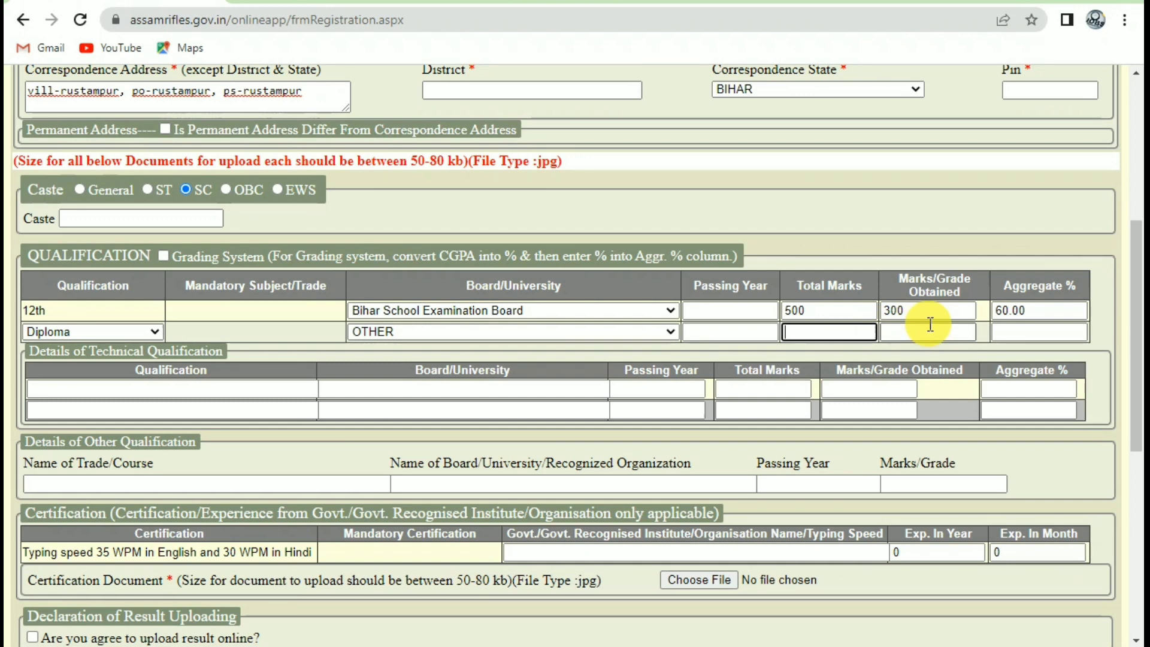
{"action": "left_click", "coordinate": [159, 335]}
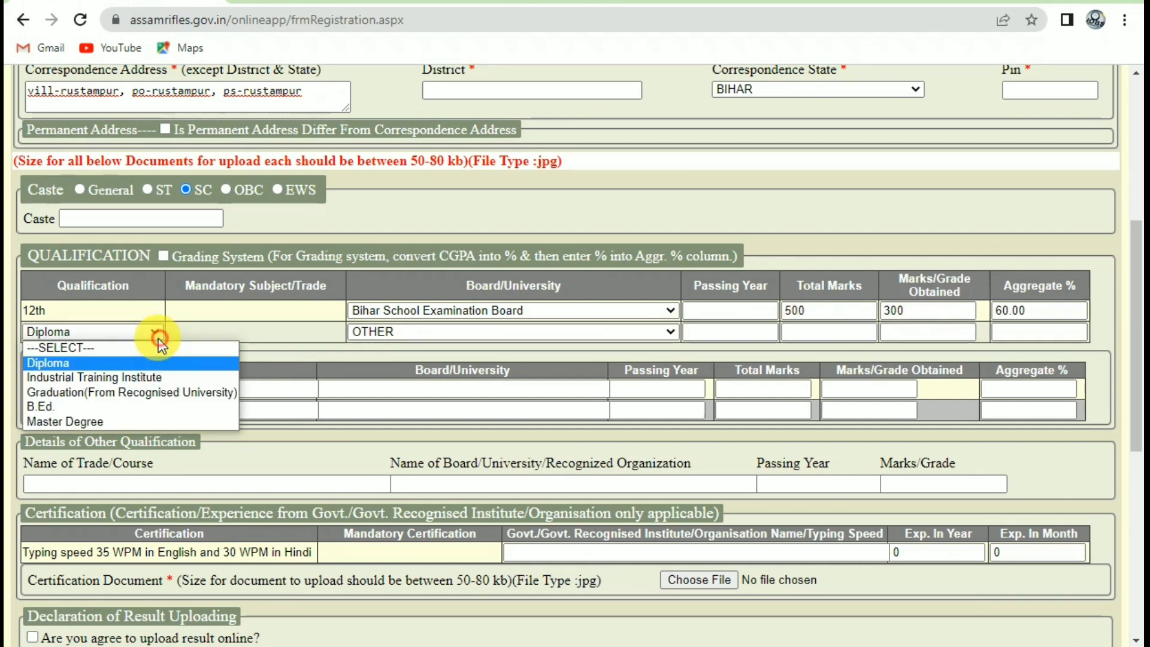
{"action": "left_click", "coordinate": [192, 348]}
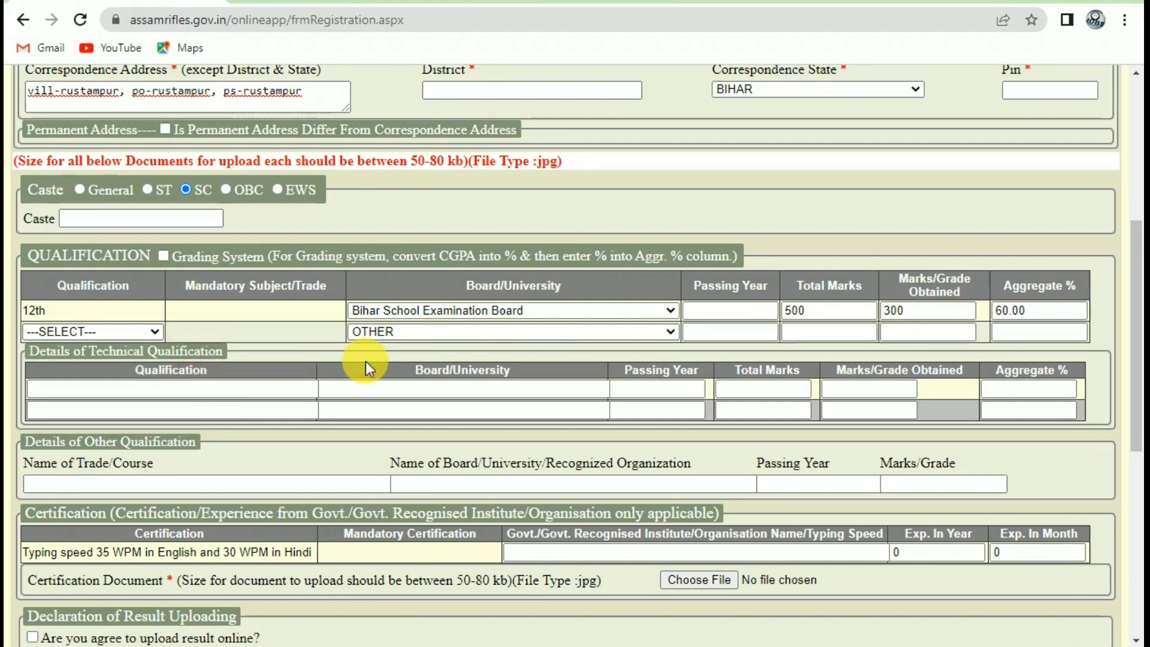
{"action": "scroll", "coordinate": [366, 361], "scroll_direction": "down", "scroll_amount": 4}
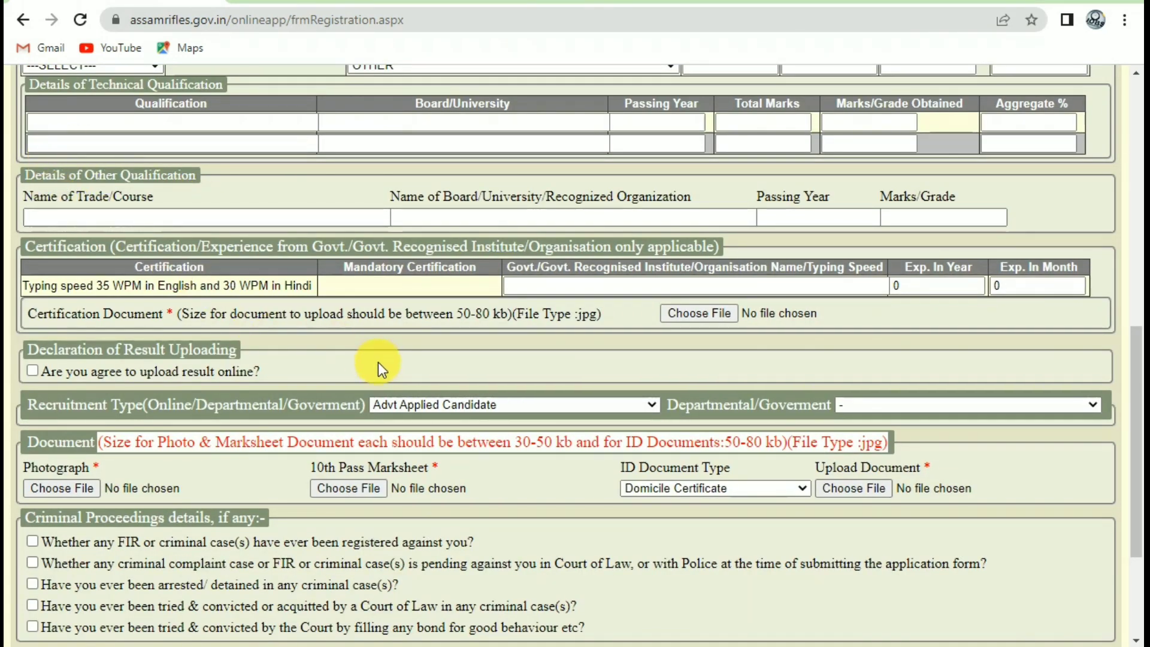
{"action": "left_click_drag", "start_coordinate": [102, 285], "coordinate": [285, 281]}
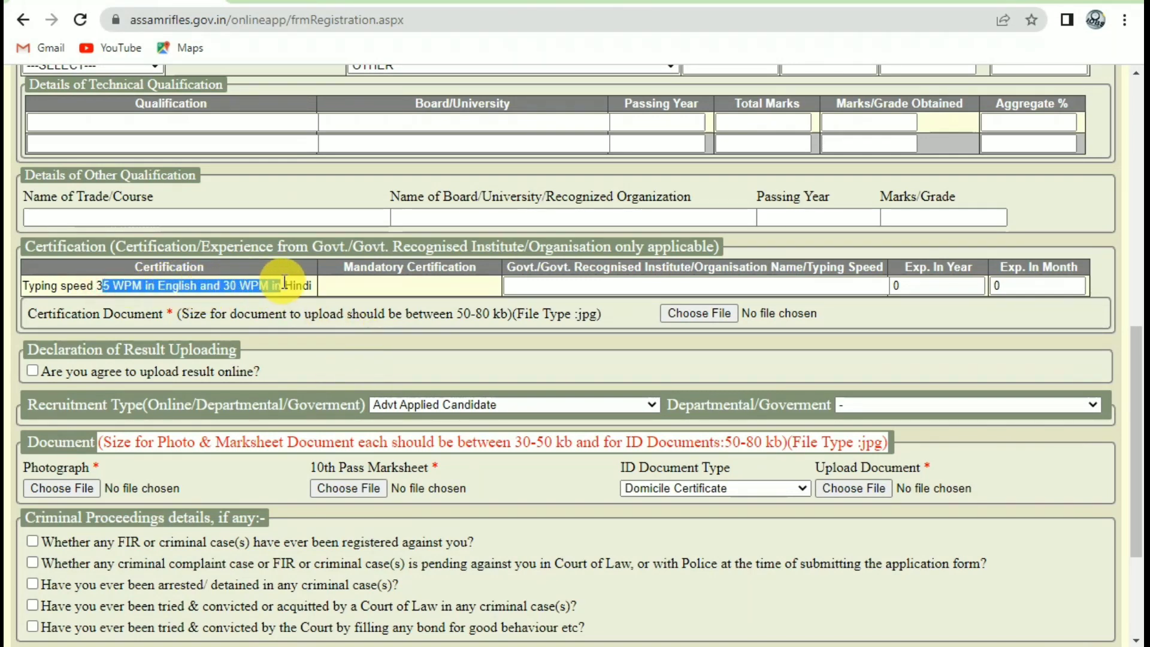
{"action": "left_click", "coordinate": [525, 291]}
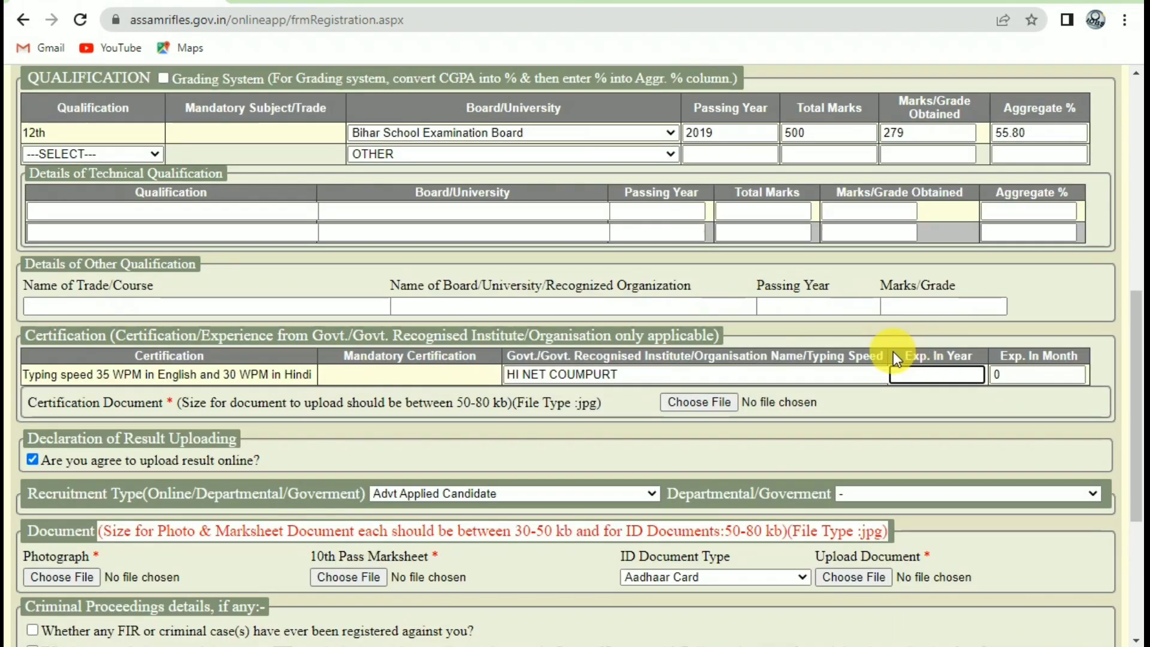
{"action": "left_click_drag", "start_coordinate": [893, 353], "coordinate": [983, 360]}
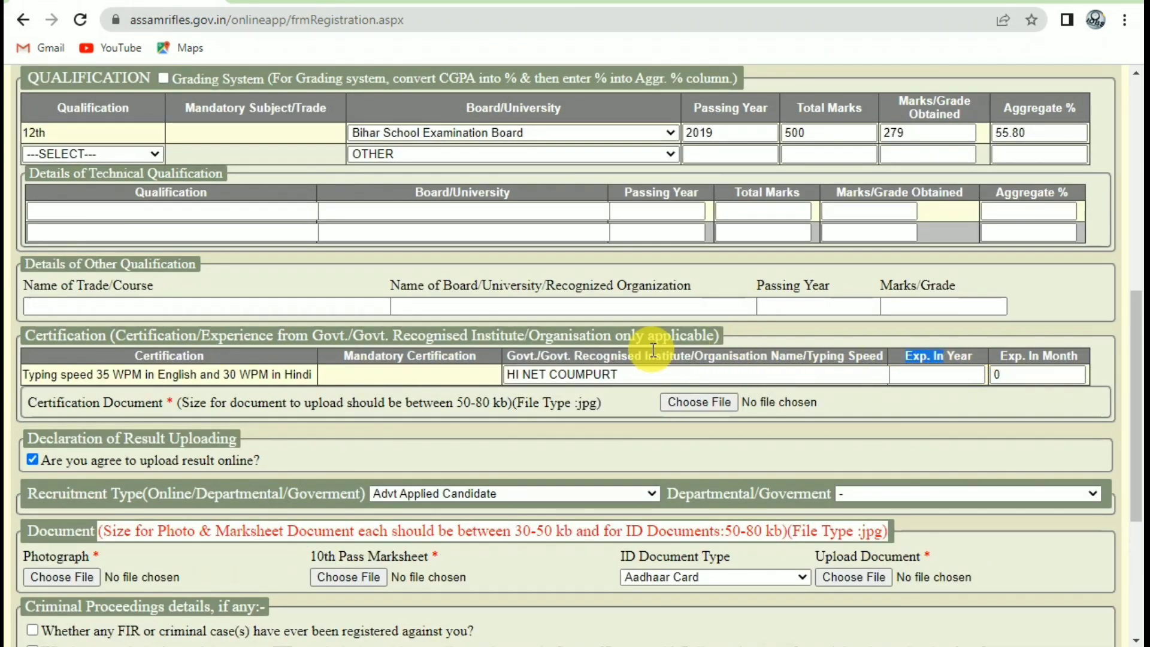
{"action": "left_click_drag", "start_coordinate": [103, 374], "coordinate": [239, 374]}
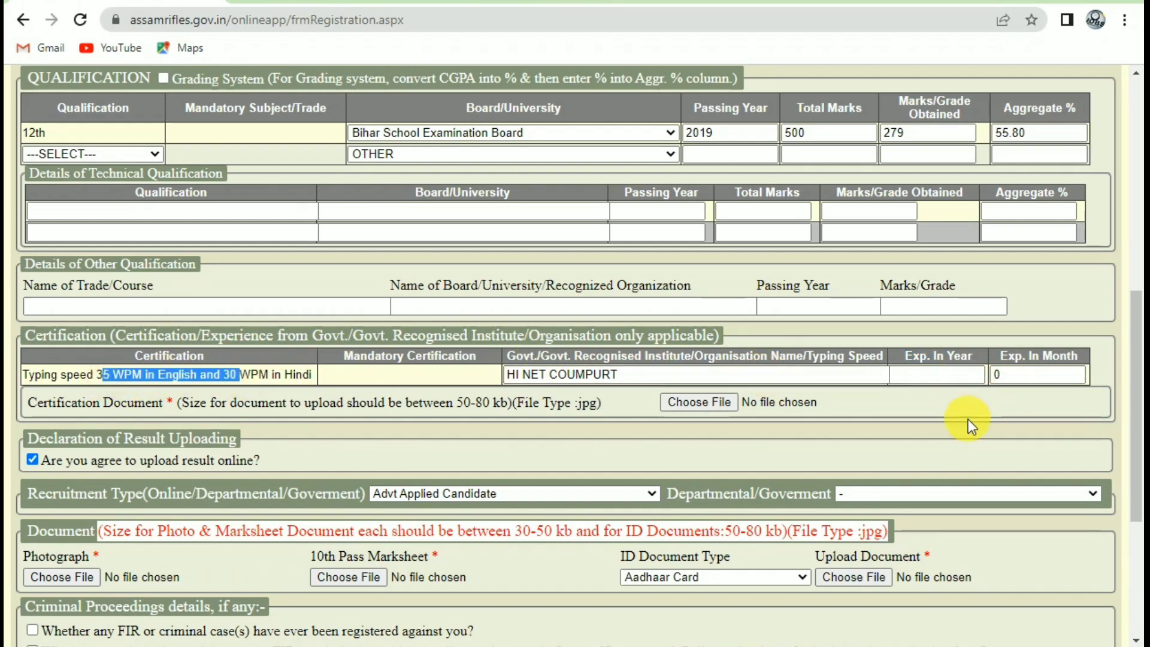
{"action": "left_click", "coordinate": [952, 374]}
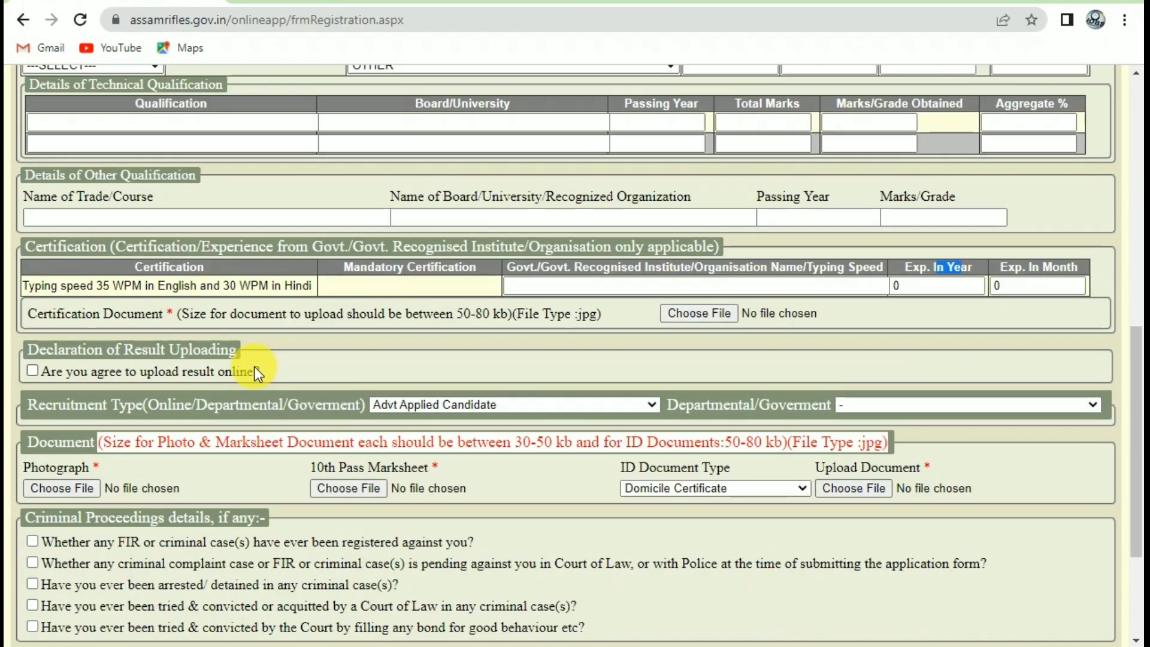
{"action": "left_click_drag", "start_coordinate": [244, 314], "coordinate": [93, 314]}
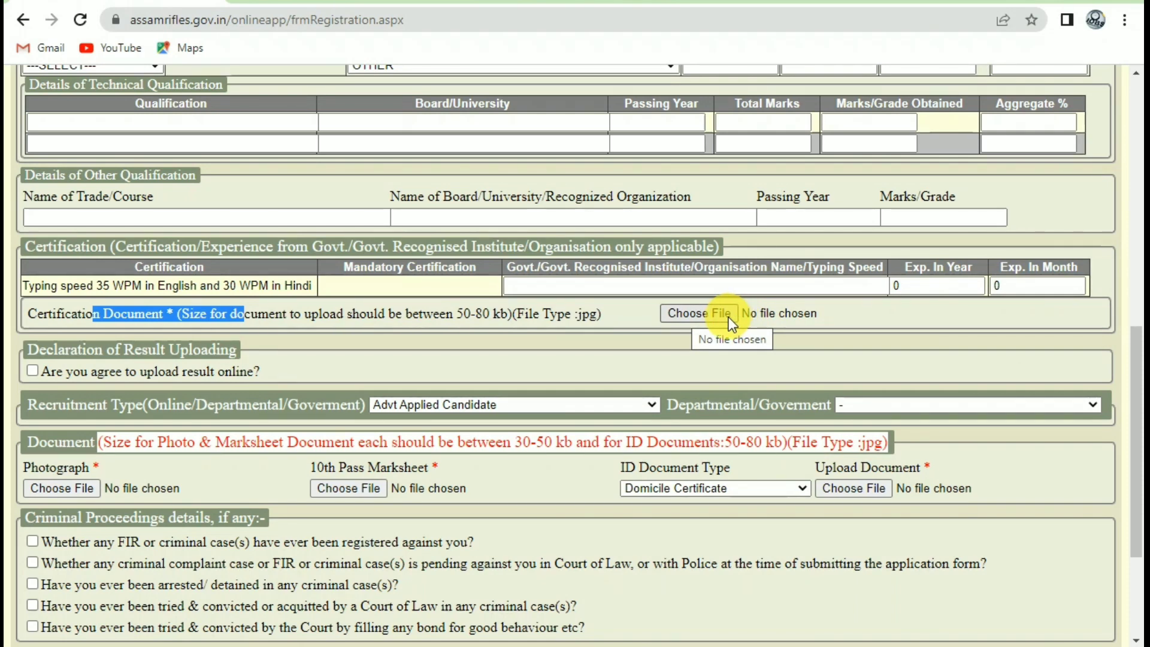
{"action": "scroll", "coordinate": [728, 317], "scroll_direction": "down", "scroll_amount": 1}
Agree to online result upload and choose Aadhaar Card as the ID document type.
{"action": "left_click", "coordinate": [33, 282]}
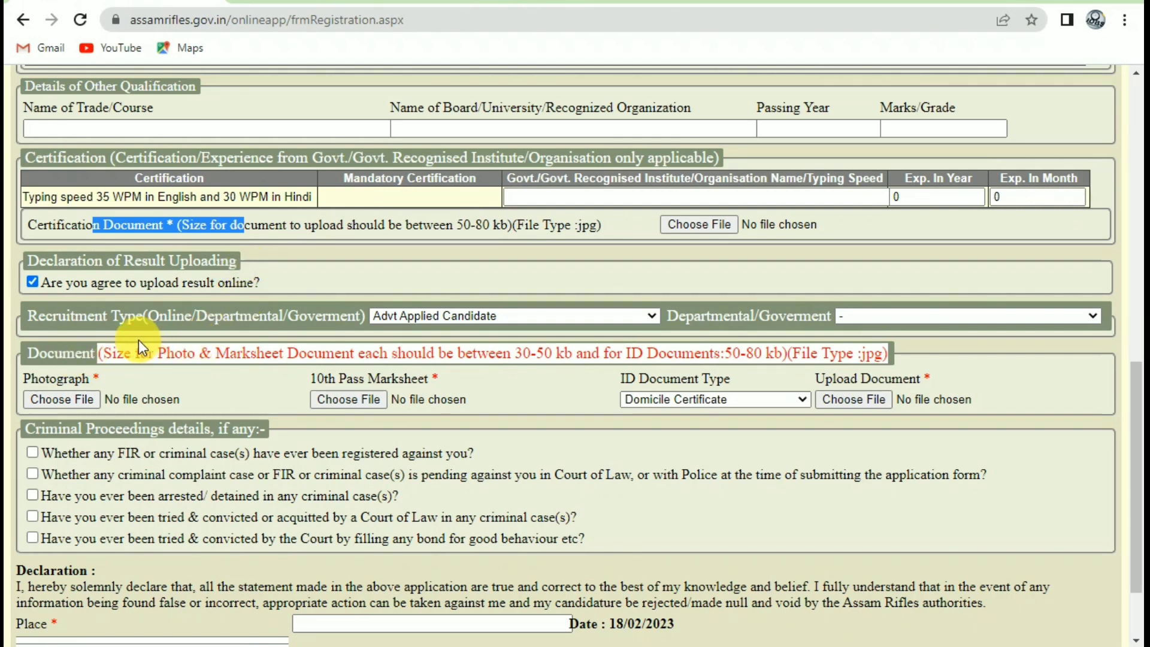
{"action": "left_click_drag", "start_coordinate": [75, 347], "coordinate": [101, 344]}
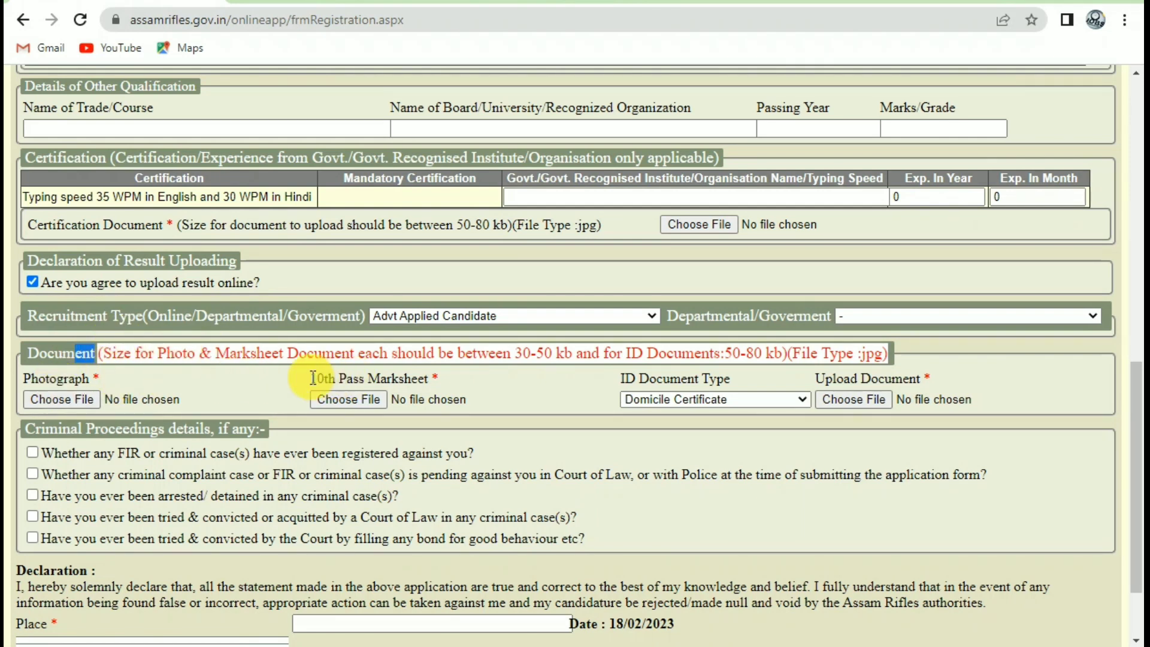
{"action": "left_click_drag", "start_coordinate": [307, 380], "coordinate": [527, 382]}
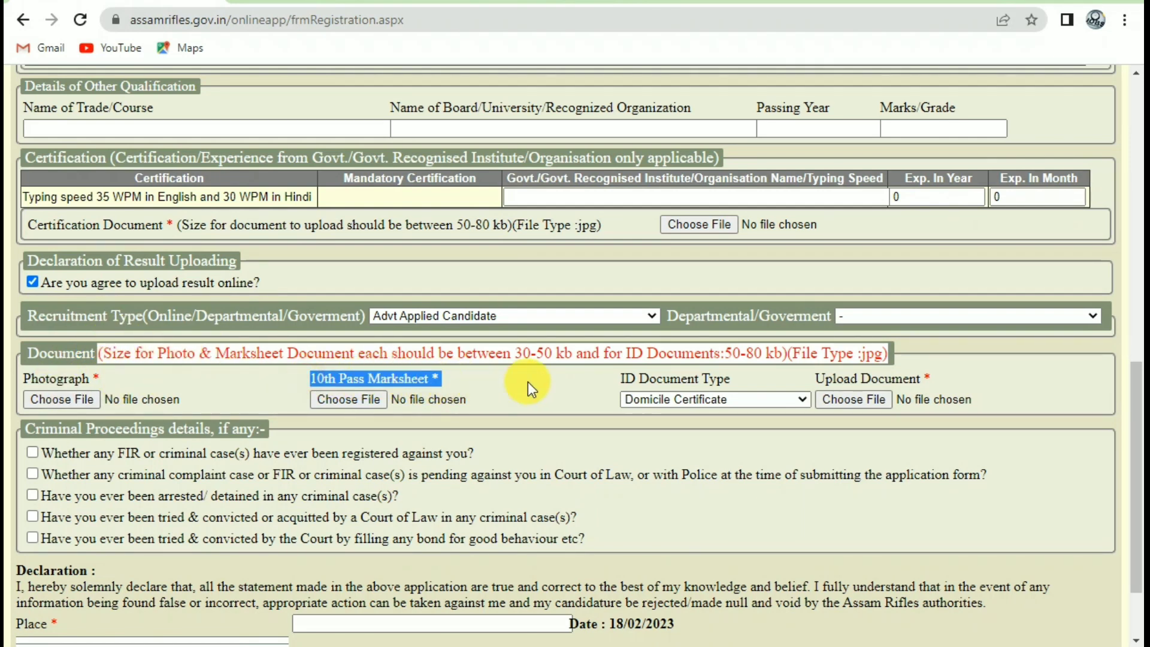
{"action": "left_click", "coordinate": [692, 393]}
{"action": "left_click", "coordinate": [681, 459]}
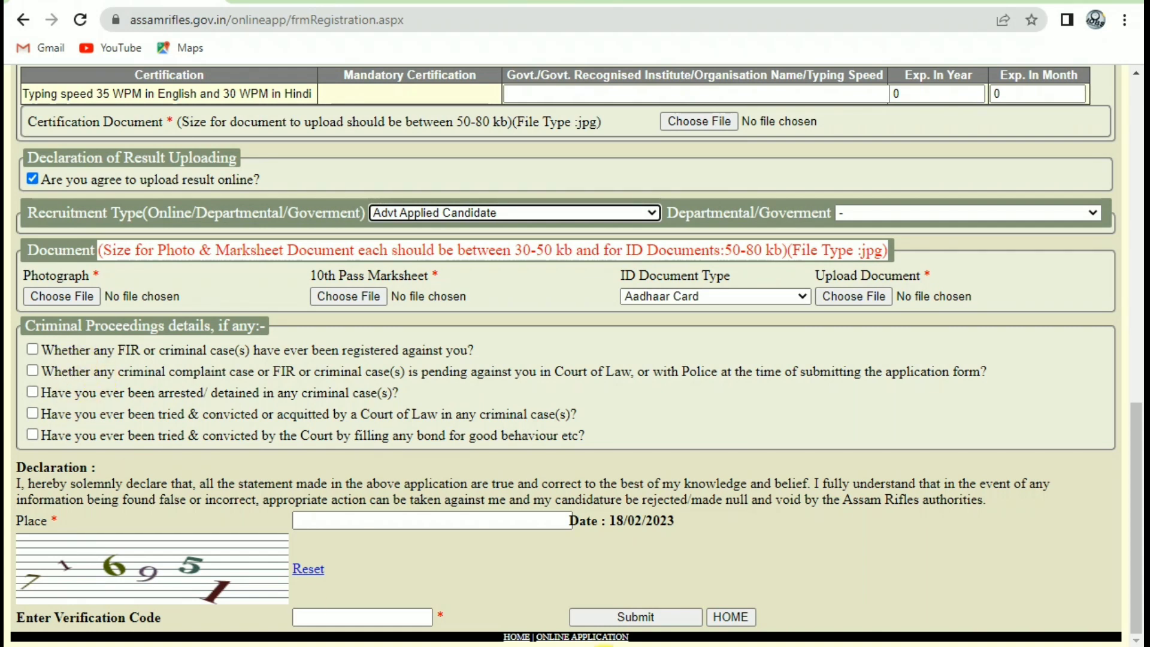
Fill in the place and verification code, then submit the form for review.
{"action": "left_click", "coordinate": [379, 519]}
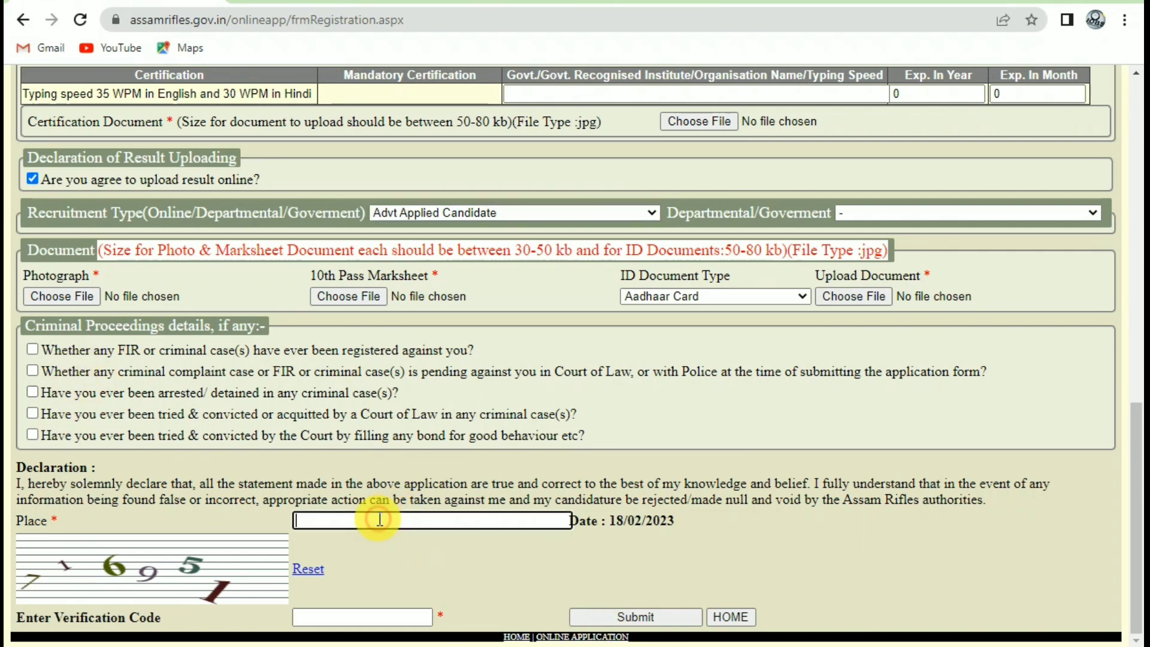
{"action": "left_click", "coordinate": [351, 619]}
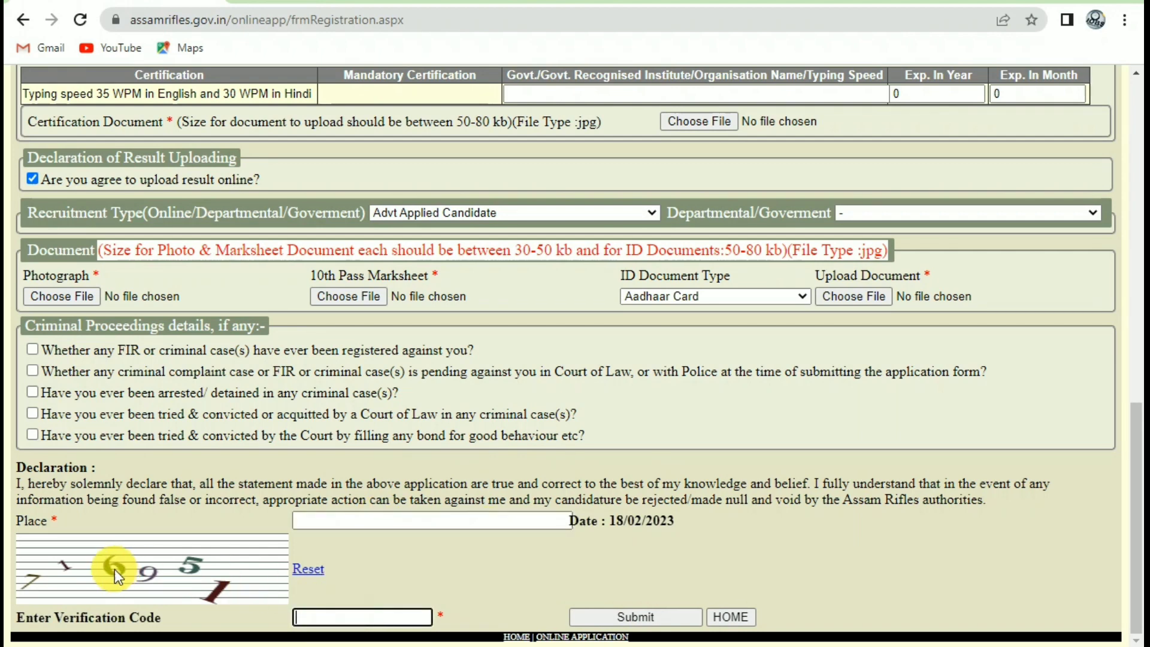
{"action": "left_click", "coordinate": [636, 616]}
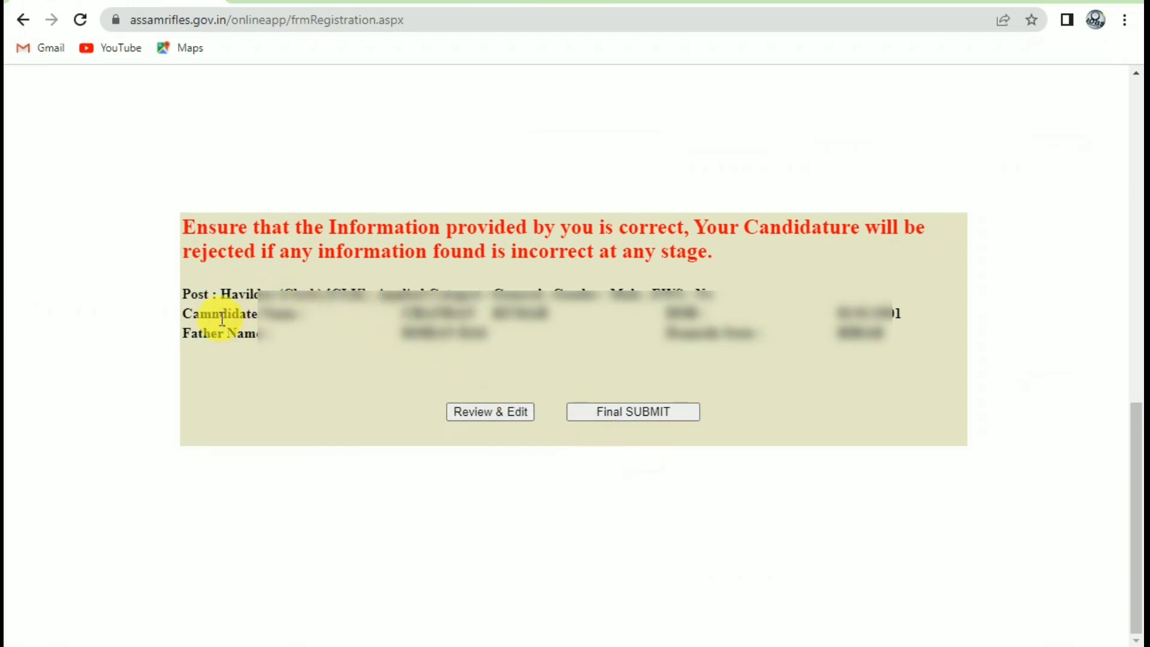
Final-submit the application and confirm the information is correct.
{"action": "left_click_drag", "start_coordinate": [207, 235], "coordinate": [465, 256]}
{"action": "left_click", "coordinate": [507, 249]}
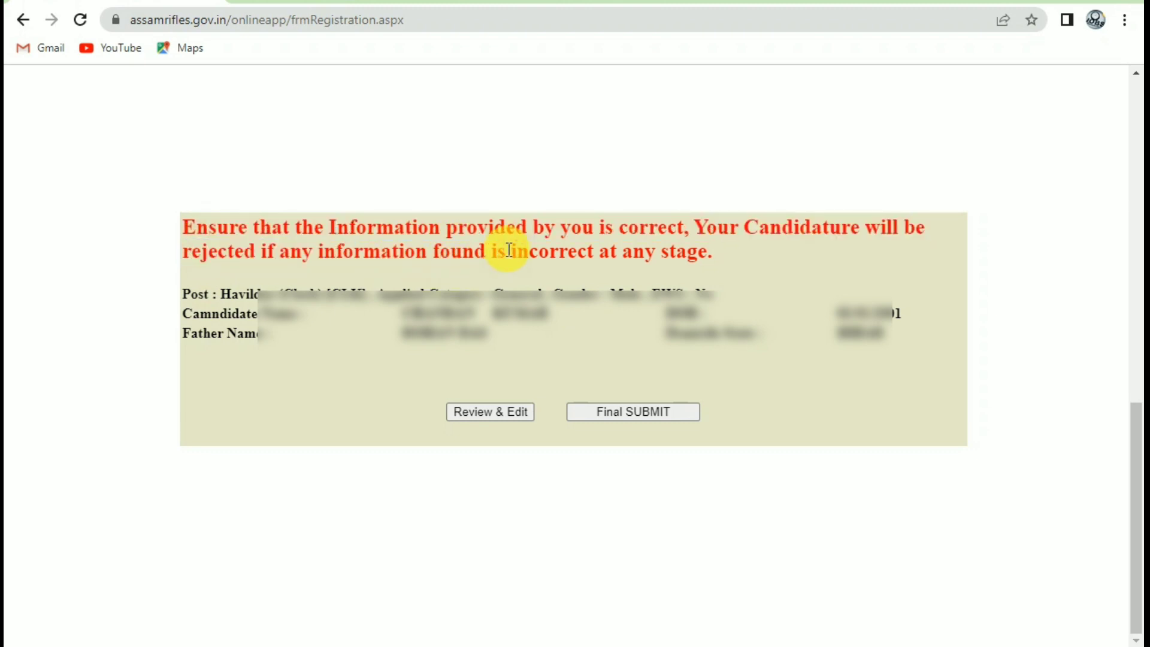
{"action": "left_click", "coordinate": [652, 413]}
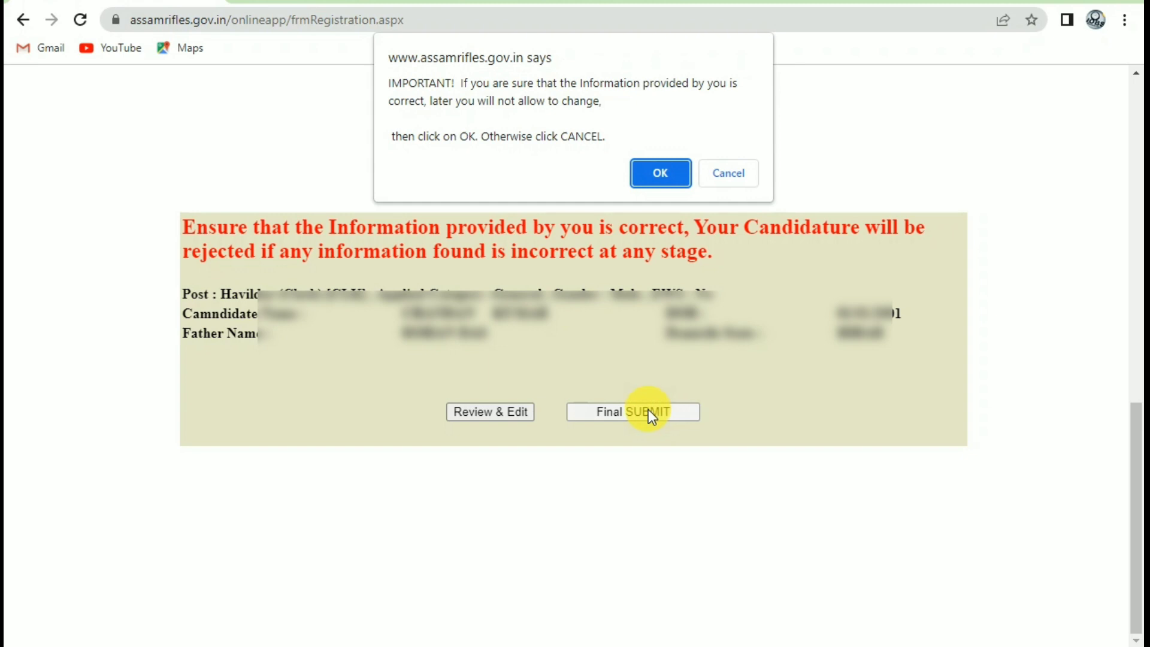
{"action": "left_click", "coordinate": [661, 171]}
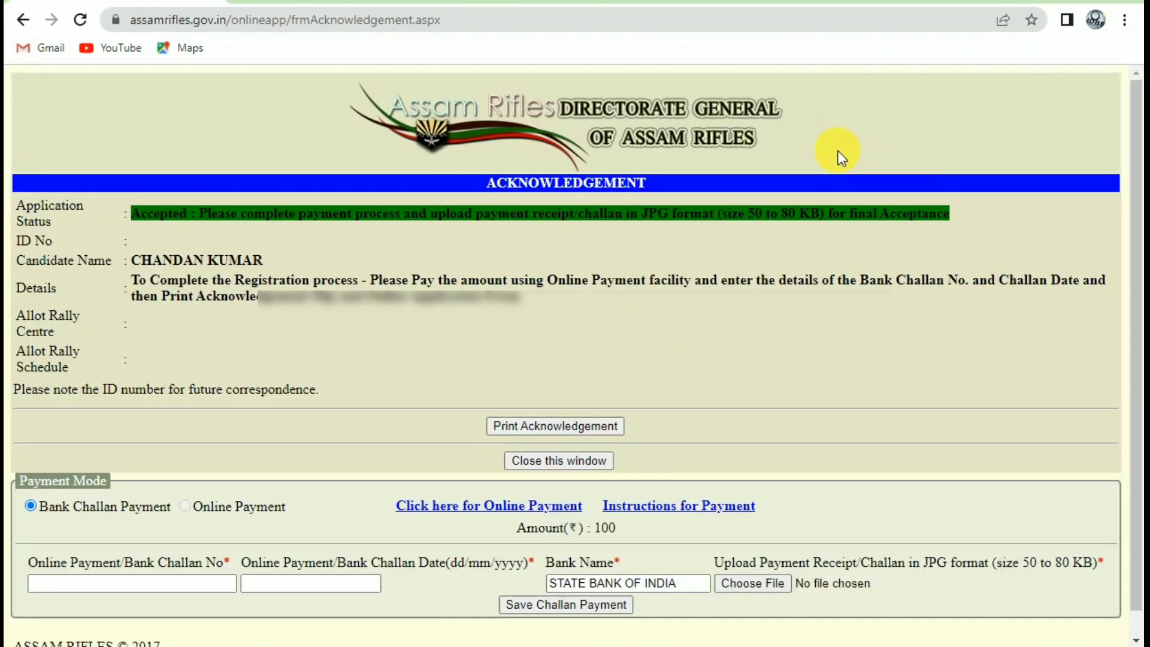
Follow the 'Click here for Online Payment' link to SBI Collect.
{"action": "scroll", "coordinate": [658, 372], "scroll_direction": "down", "scroll_amount": 1}
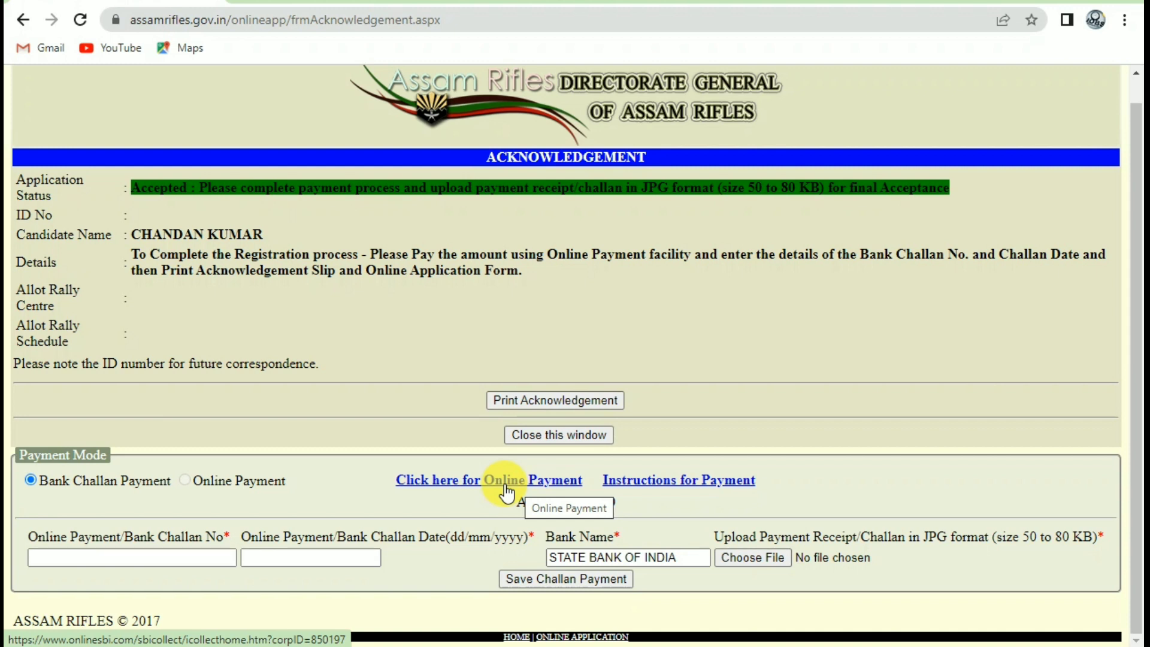
{"action": "left_click", "coordinate": [467, 480]}
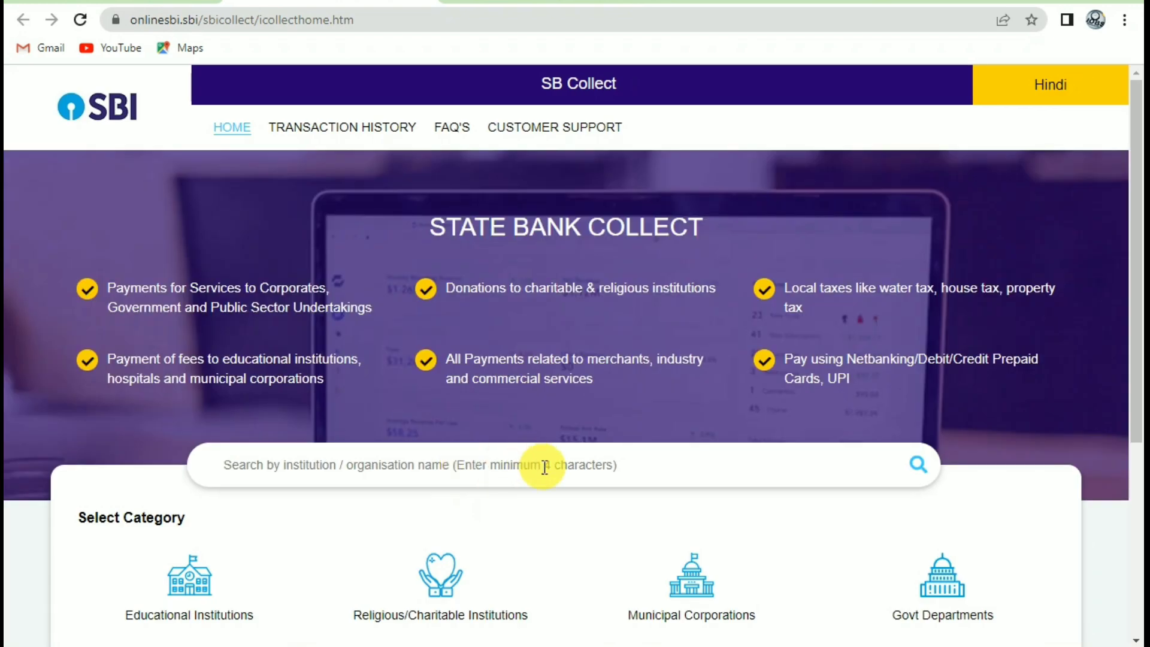
Filter Govt Departments by Meghalaya and pick HQ DGAR RECRUITMENT BRANCH as payee.
{"action": "scroll", "coordinate": [604, 481], "scroll_direction": "down", "scroll_amount": 3}
{"action": "scroll", "coordinate": [651, 486], "scroll_direction": "down", "scroll_amount": 2}
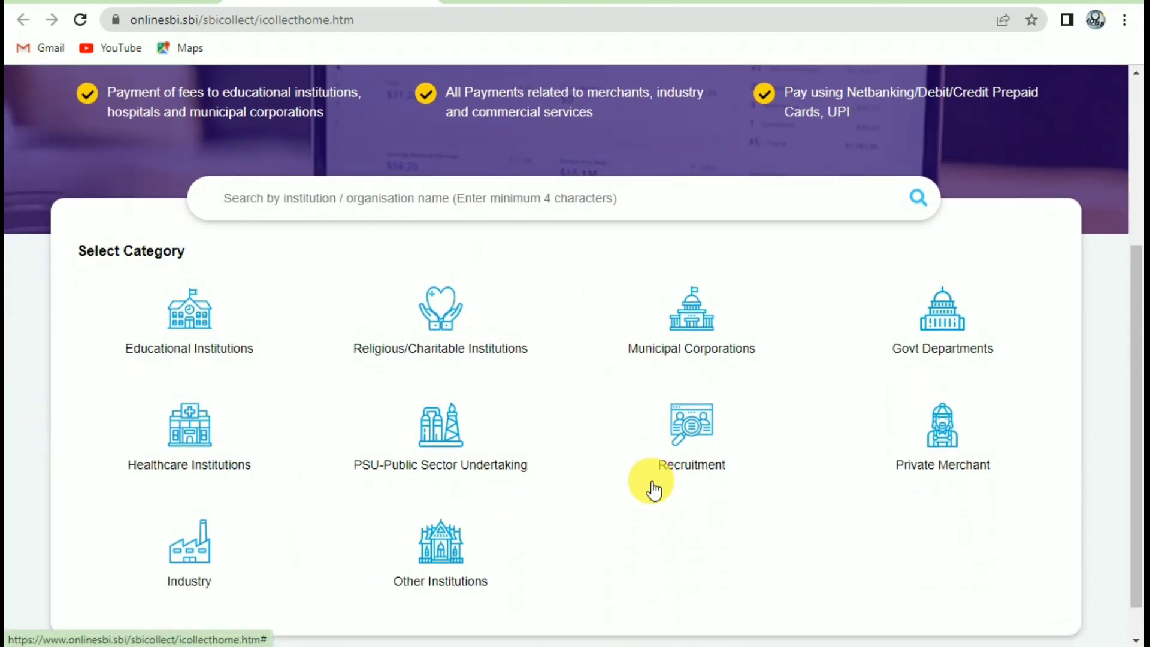
{"action": "left_click", "coordinate": [960, 340]}
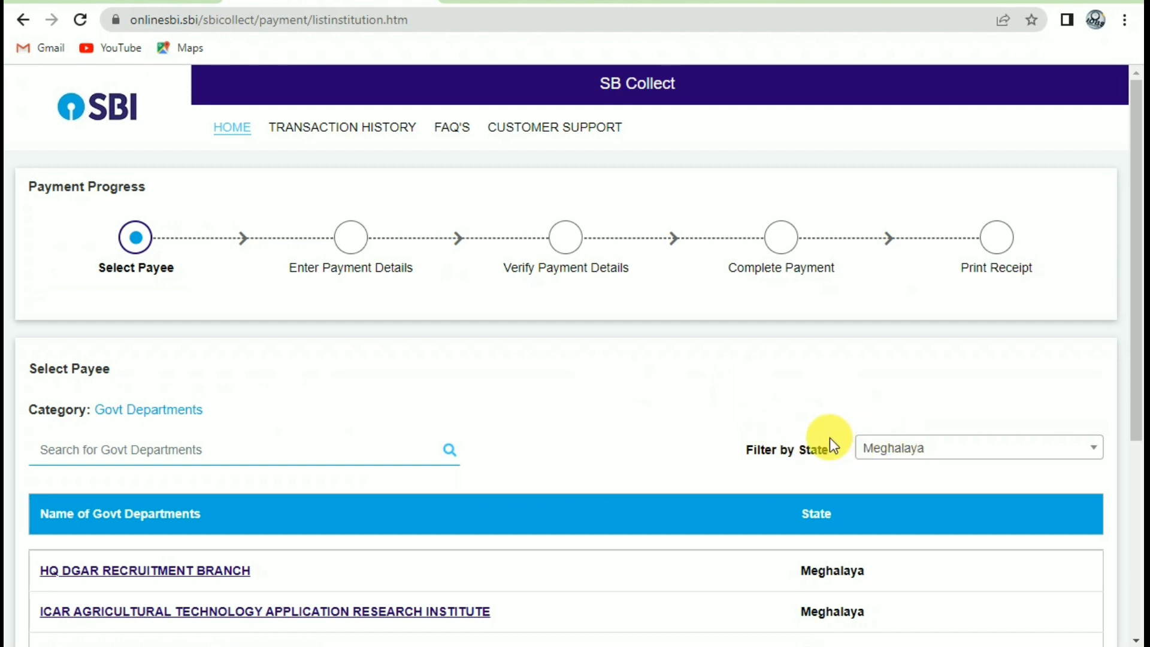
{"action": "left_click", "coordinate": [891, 452]}
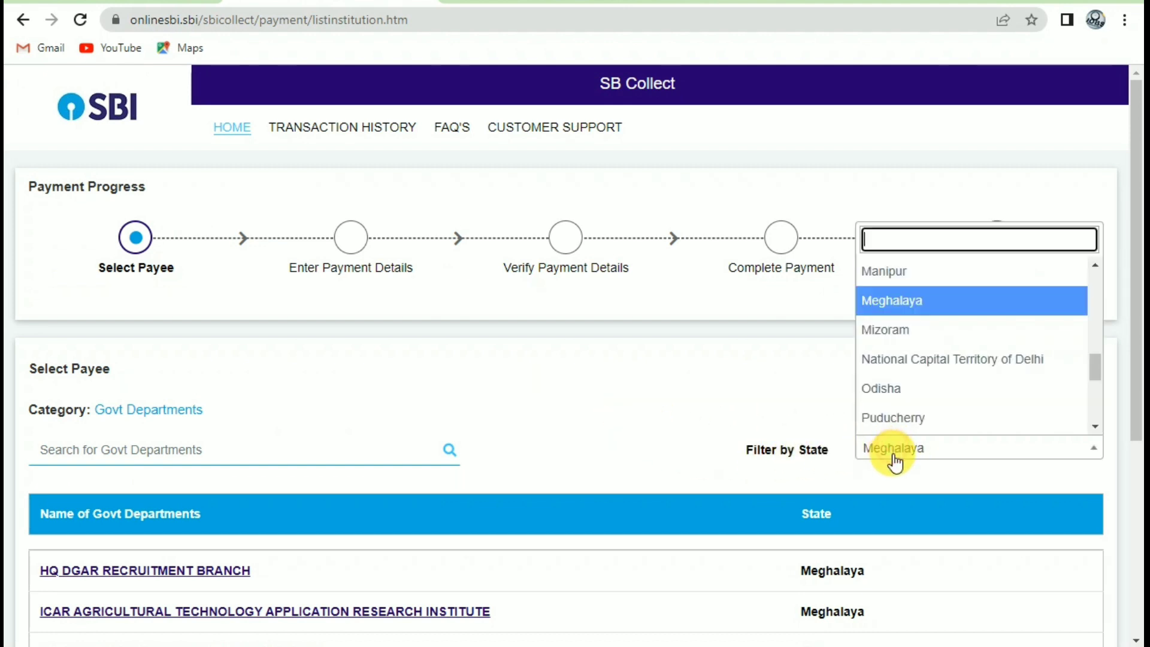
{"action": "left_click", "coordinate": [906, 313]}
{"action": "scroll", "coordinate": [717, 412], "scroll_direction": "down", "scroll_amount": 3}
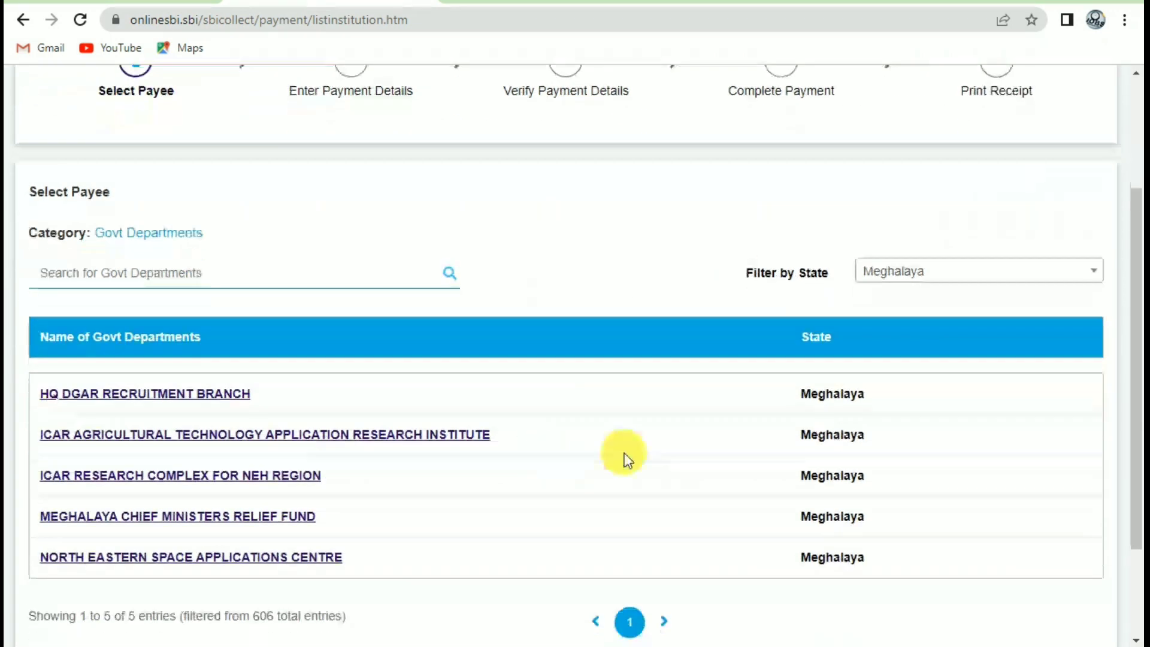
{"action": "left_click", "coordinate": [78, 400]}
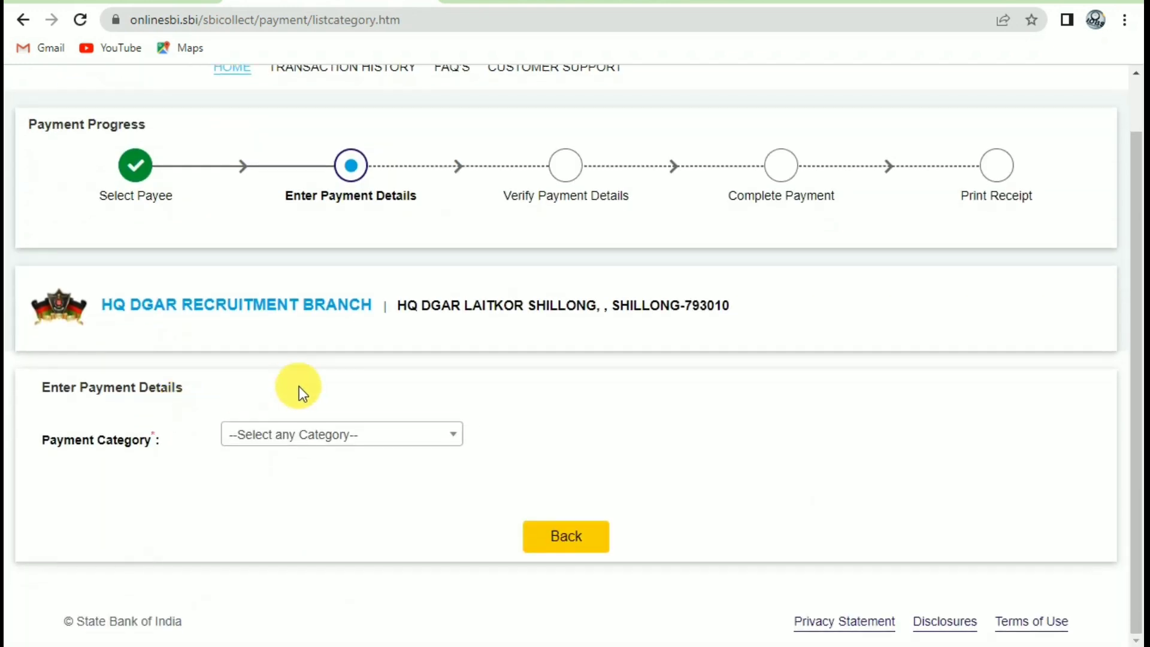
Choose the application fee payment category and fill in candidate name, father's name, trade and category.
{"action": "left_click", "coordinate": [308, 434]}
{"action": "left_click", "coordinate": [431, 458]}
{"action": "scroll", "coordinate": [456, 469], "scroll_direction": "down", "scroll_amount": 4}
{"action": "left_click", "coordinate": [289, 297]}
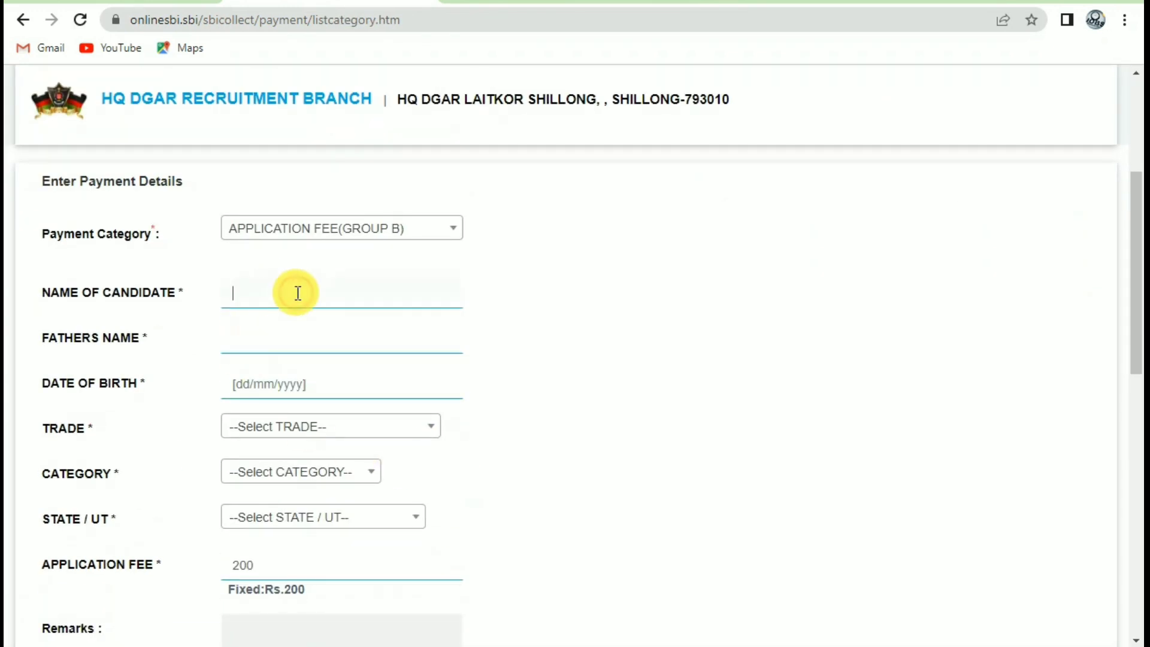
{"action": "left_click", "coordinate": [297, 340]}
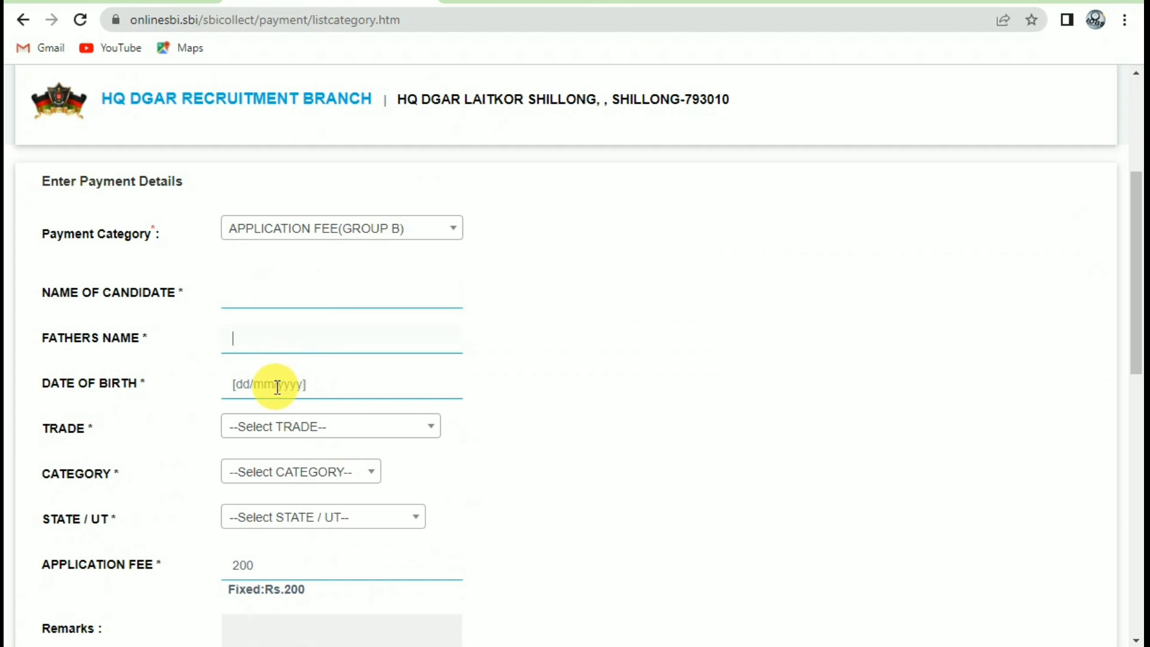
{"action": "scroll", "coordinate": [270, 419], "scroll_direction": "down", "scroll_amount": 3}
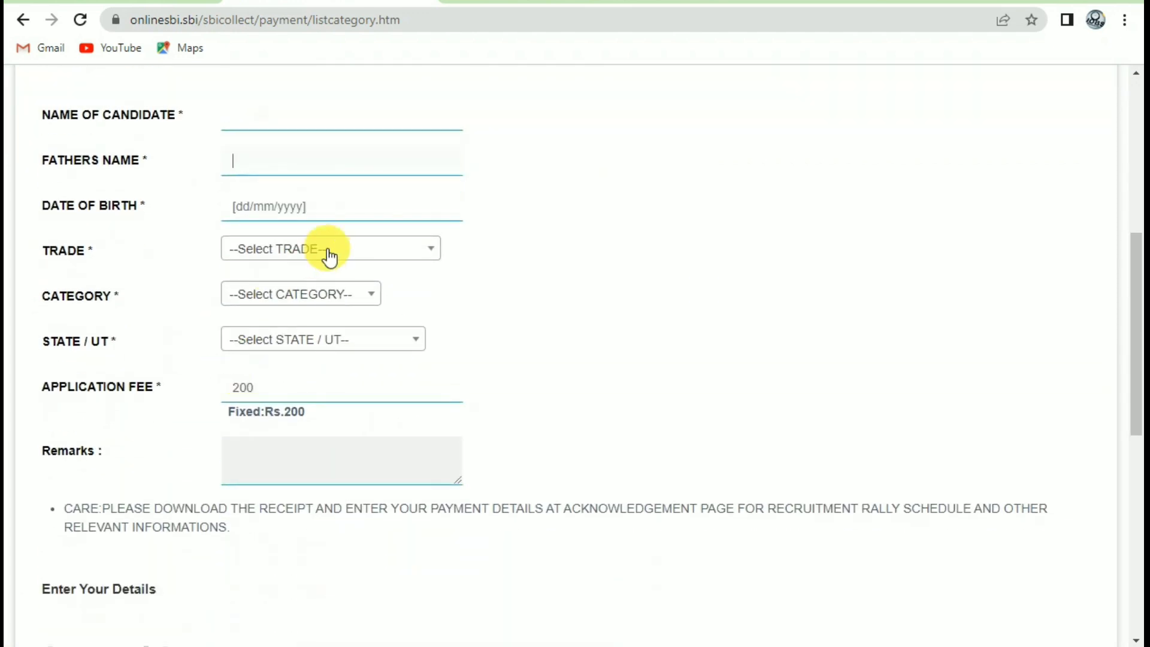
{"action": "left_click", "coordinate": [329, 252]}
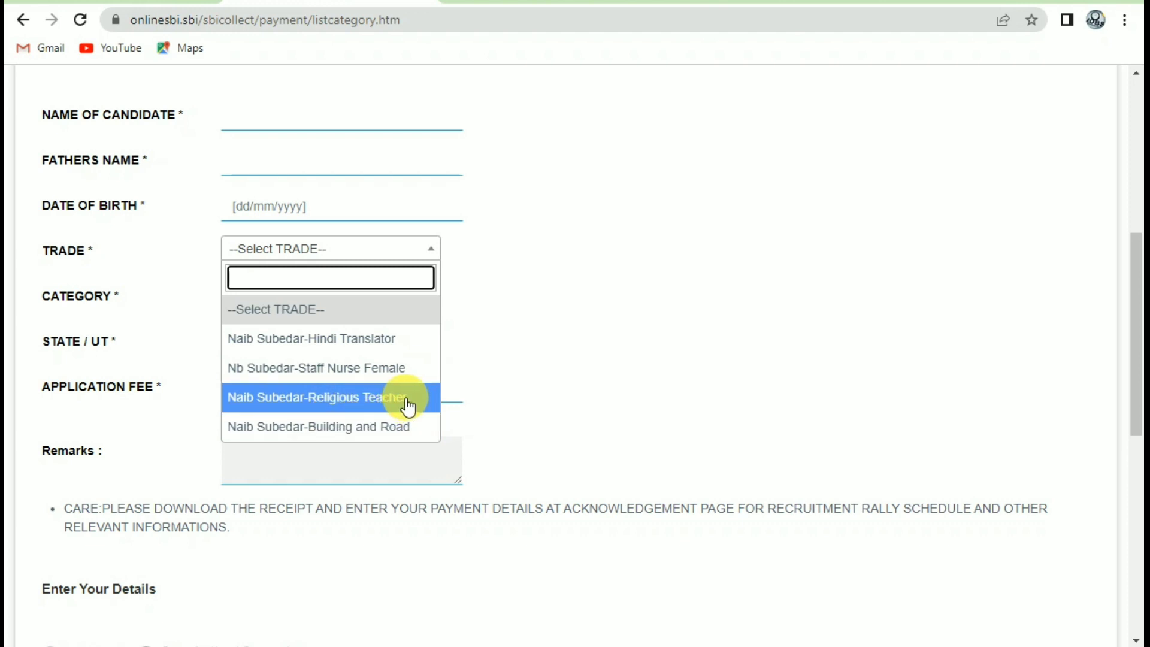
{"action": "left_click", "coordinate": [436, 319]}
{"action": "left_click", "coordinate": [314, 294]}
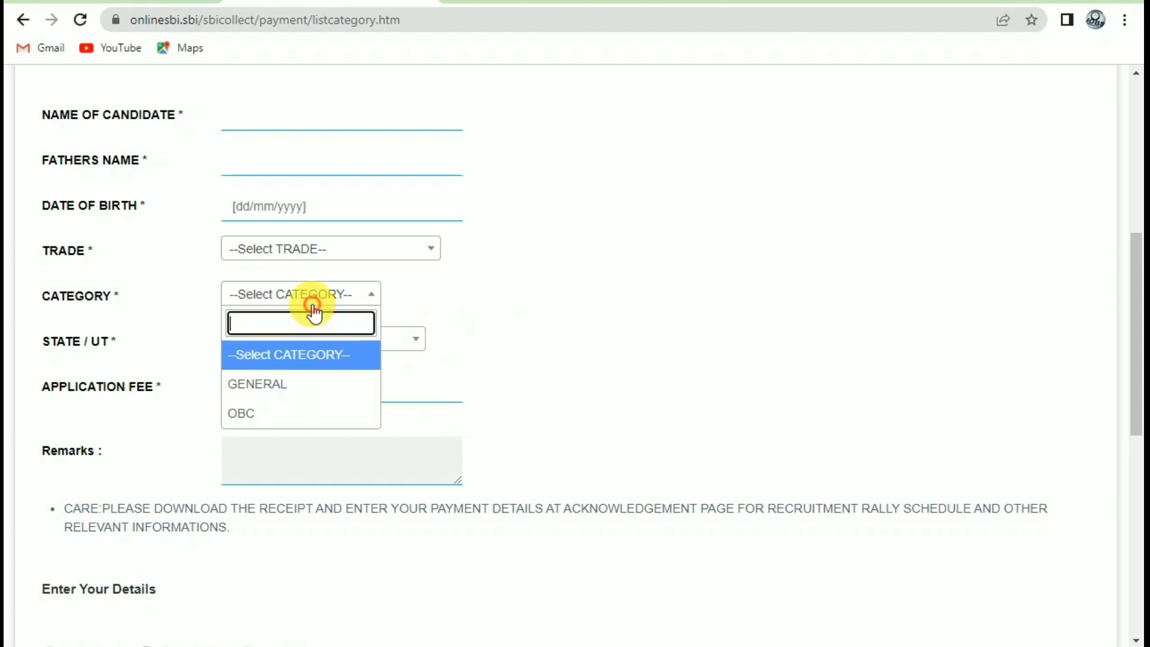
{"action": "left_click", "coordinate": [509, 365]}
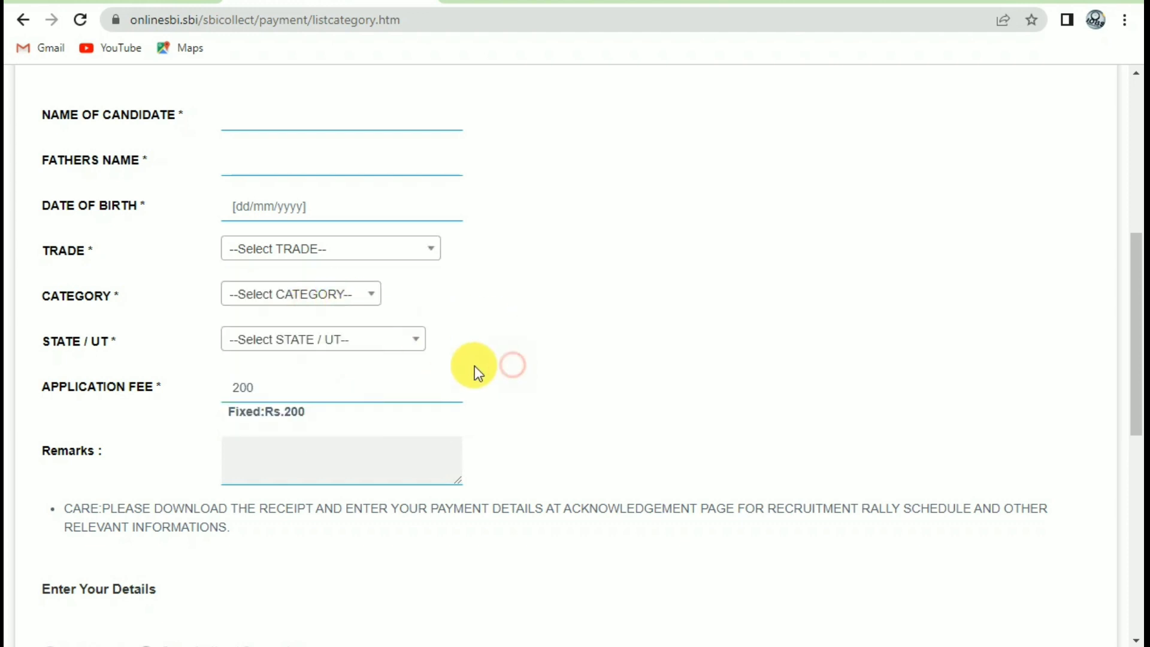
Fill in the state and payer's name, then go to the image-text box.
{"action": "left_click", "coordinate": [371, 340]}
{"action": "left_click", "coordinate": [525, 441]}
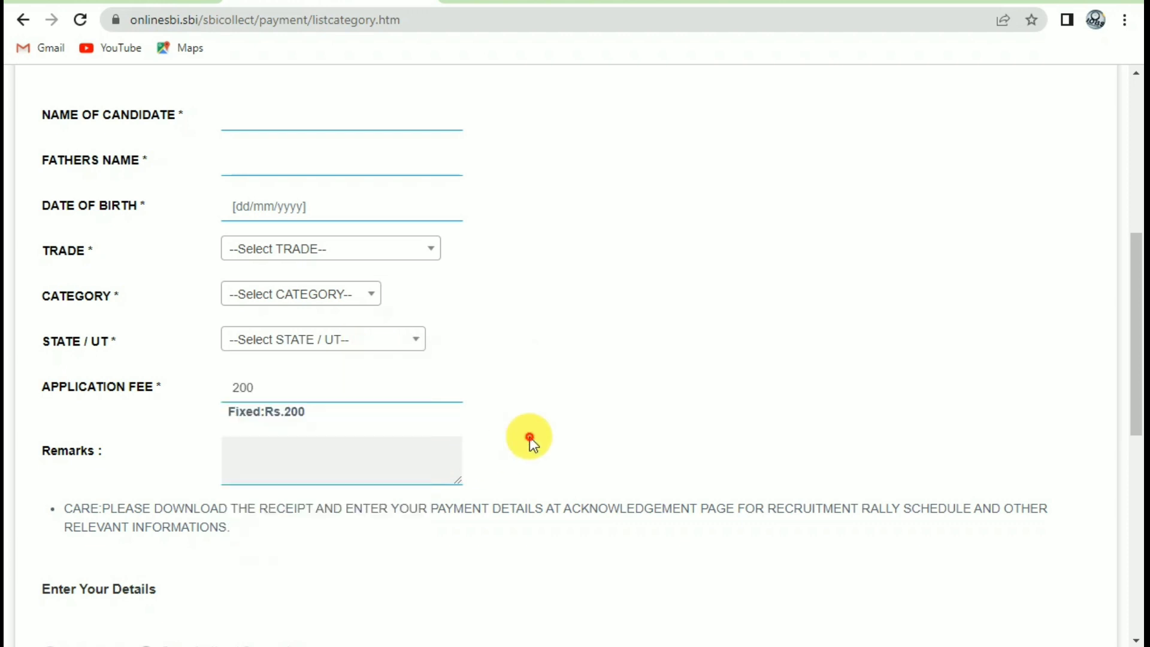
{"action": "scroll", "coordinate": [484, 454], "scroll_direction": "down", "scroll_amount": 6}
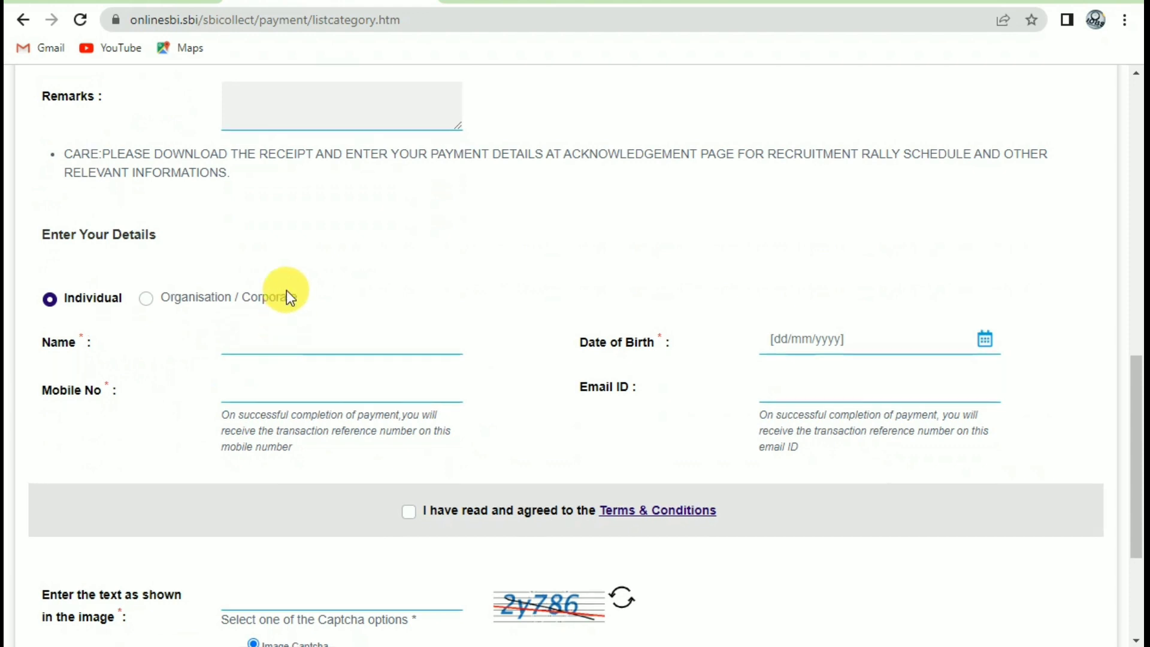
{"action": "scroll", "coordinate": [287, 295], "scroll_direction": "up", "scroll_amount": 3}
{"action": "scroll", "coordinate": [316, 508], "scroll_direction": "down", "scroll_amount": 3}
{"action": "left_click", "coordinate": [274, 339]}
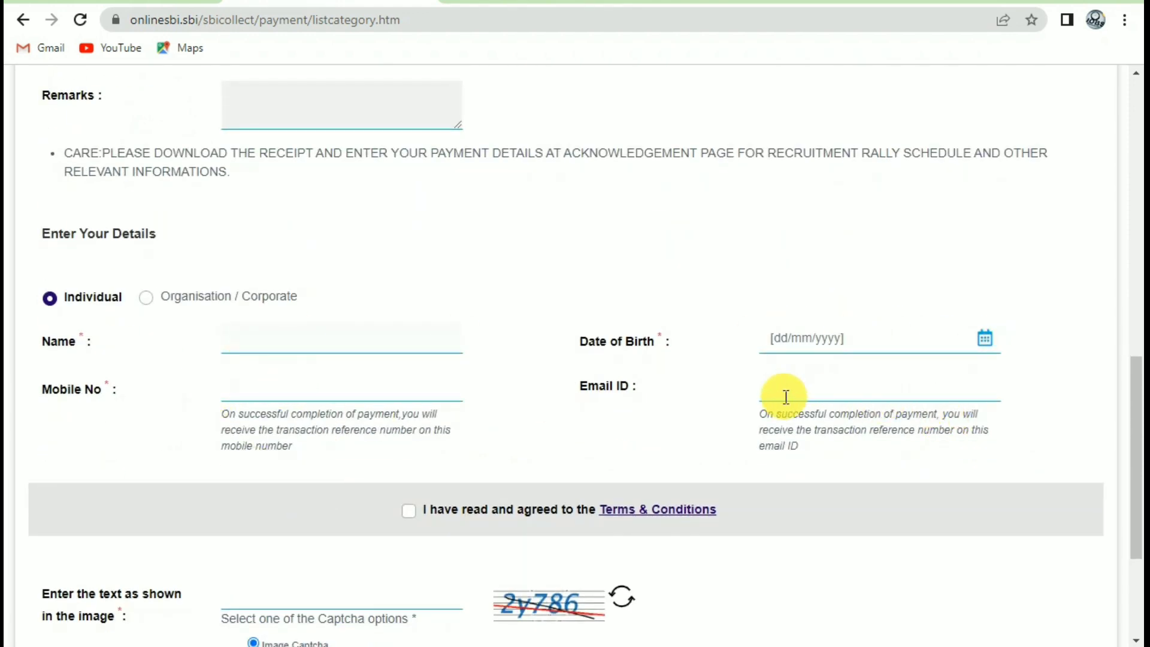
{"action": "scroll", "coordinate": [391, 379], "scroll_direction": "down", "scroll_amount": 3}
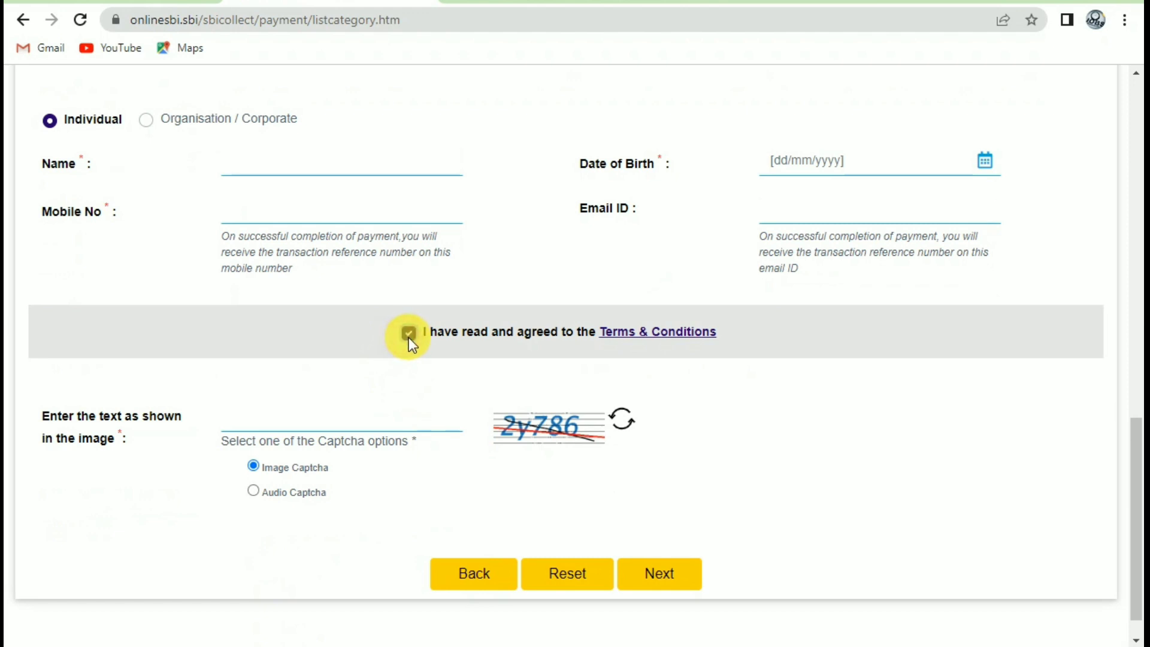
{"action": "left_click", "coordinate": [329, 423]}
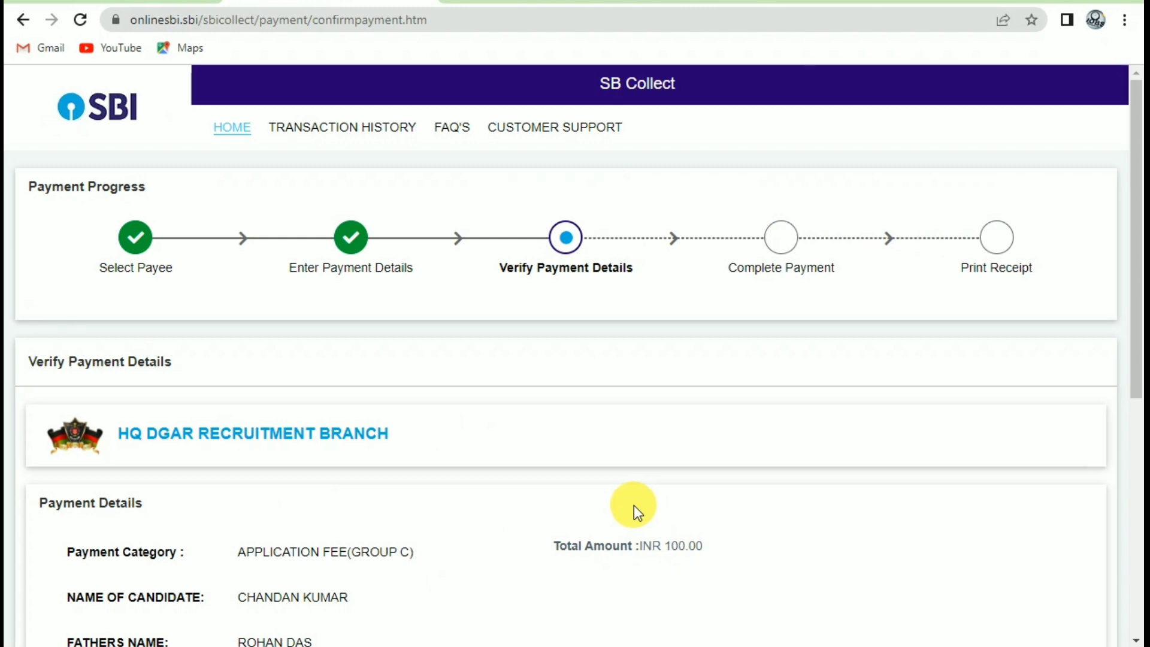
Proceed past the INR 100.00 payment verification to the payment options.
{"action": "scroll", "coordinate": [633, 505], "scroll_direction": "down", "scroll_amount": 7}
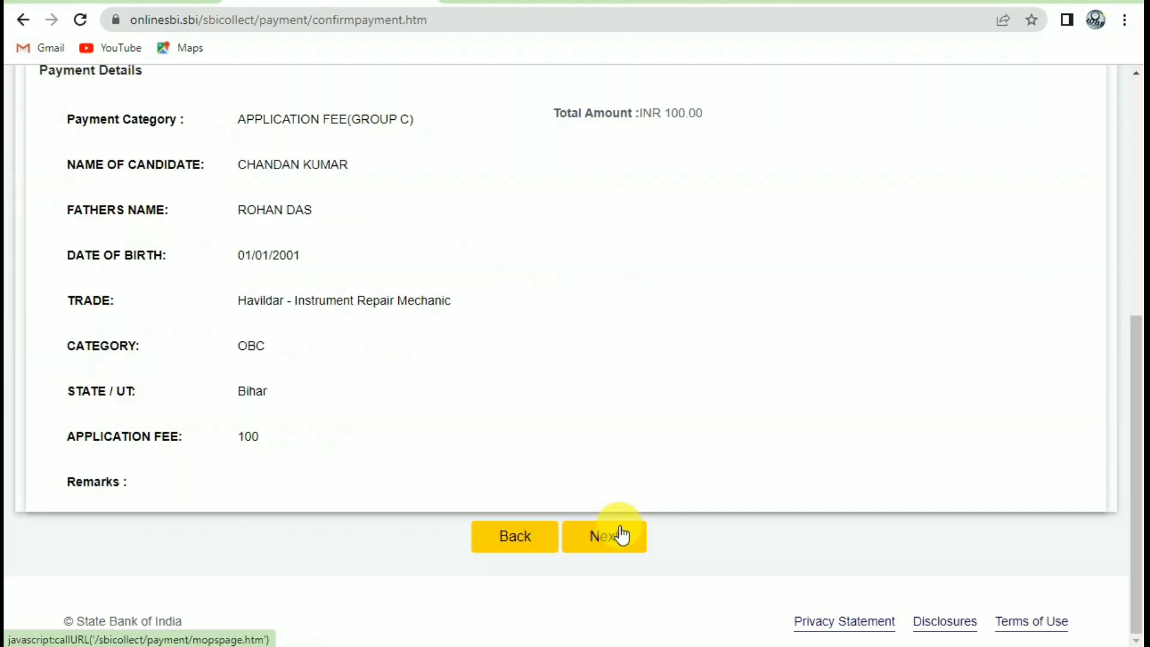
{"action": "left_click", "coordinate": [606, 537]}
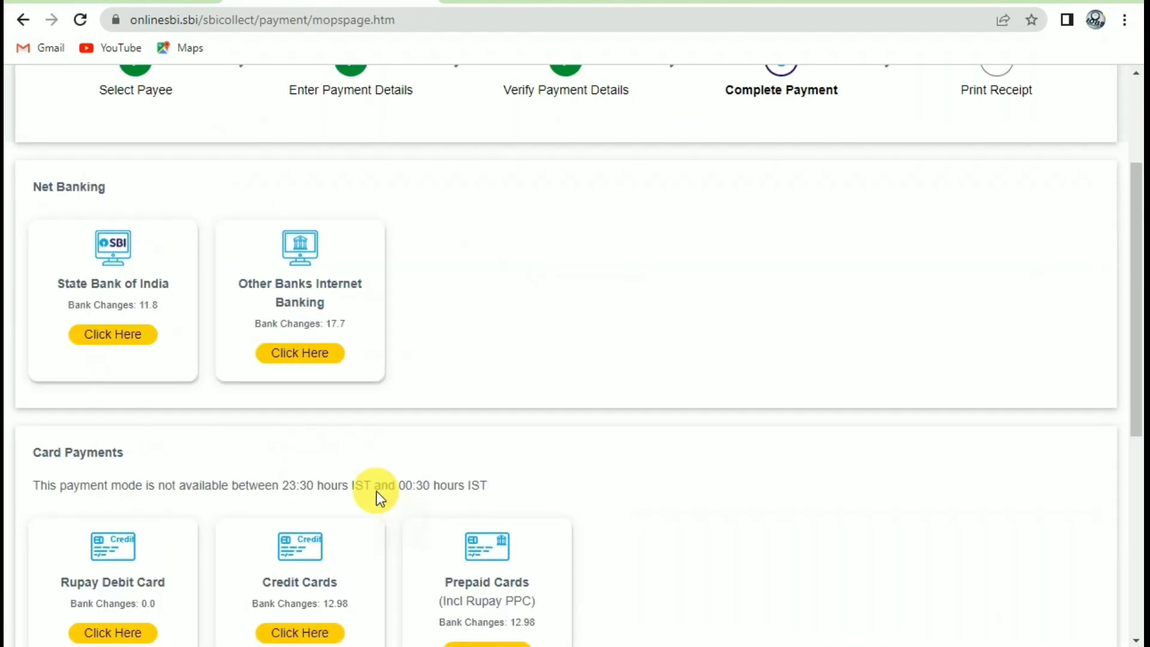
Compare the bank charges for the SBI Collect payment modes, noting the State Bank of India charge.
{"action": "scroll", "coordinate": [510, 393], "scroll_direction": "up", "scroll_amount": 2}
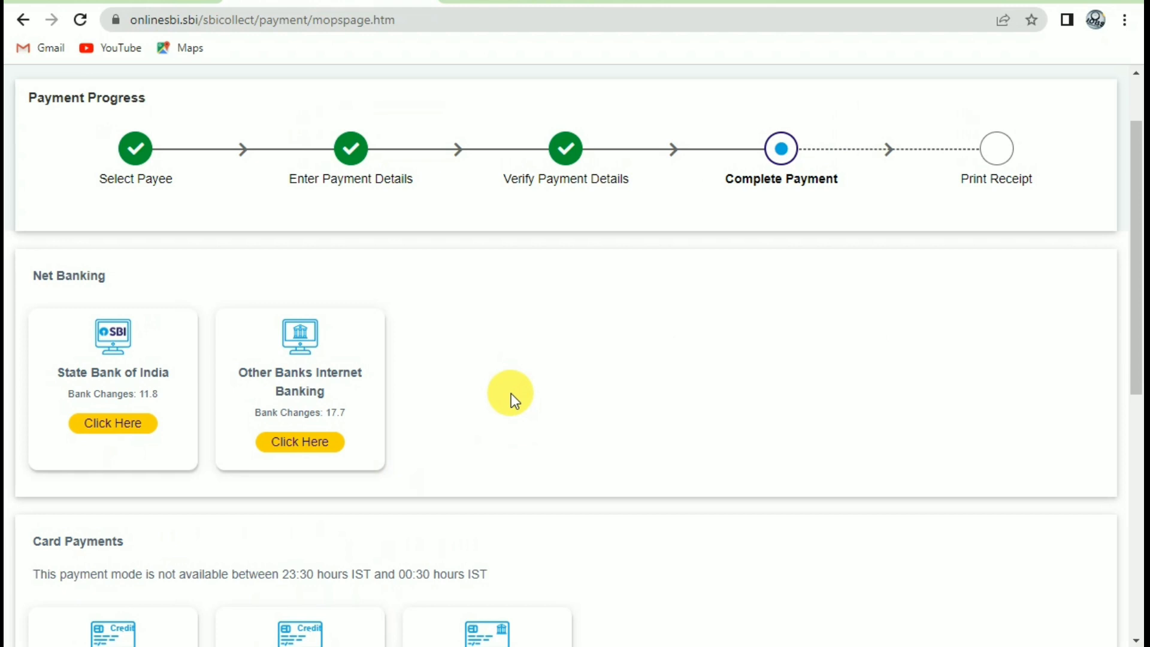
{"action": "scroll", "coordinate": [509, 396], "scroll_direction": "down", "scroll_amount": 7}
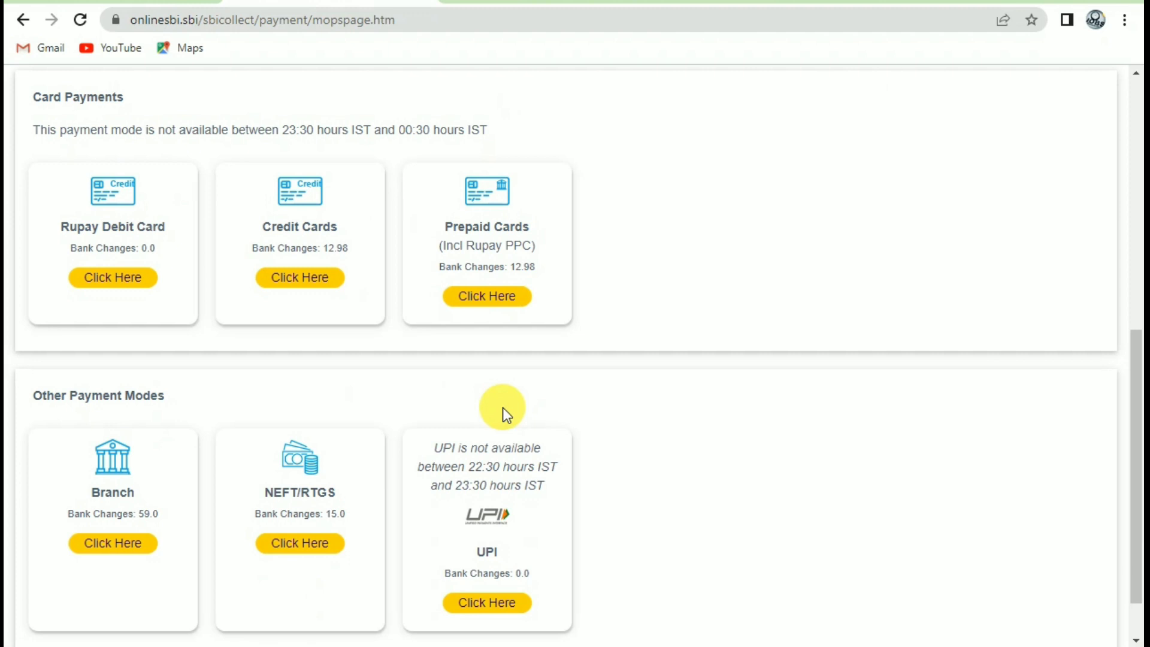
{"action": "scroll", "coordinate": [502, 407], "scroll_direction": "up", "scroll_amount": 1}
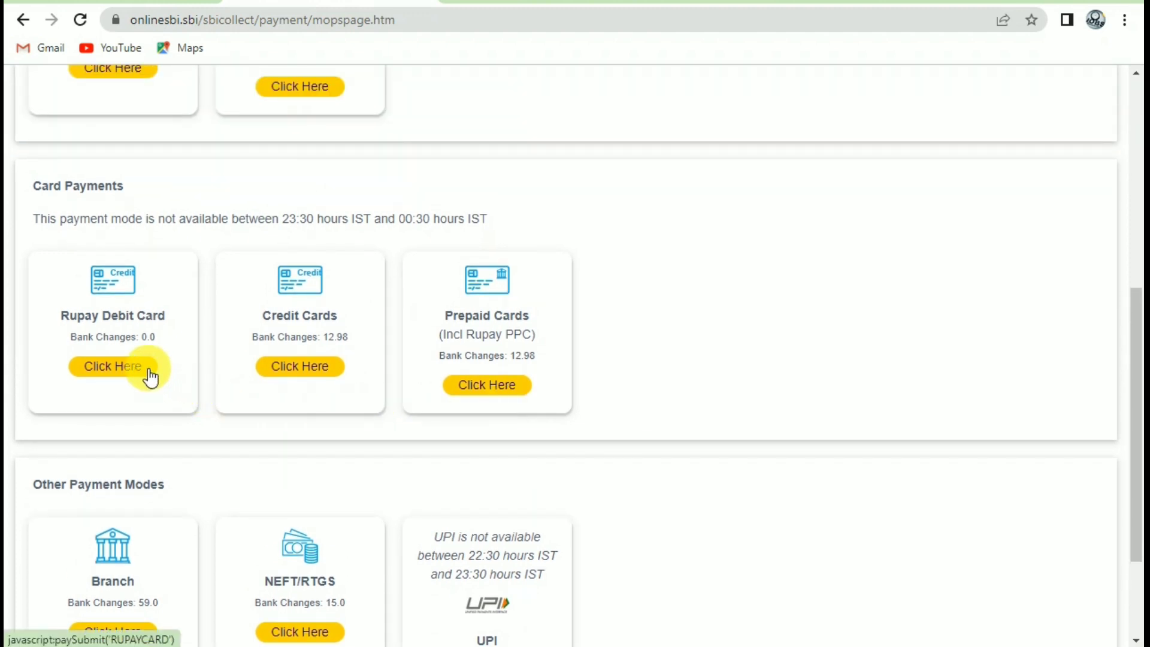
{"action": "left_click_drag", "start_coordinate": [103, 340], "coordinate": [295, 336]}
{"action": "scroll", "coordinate": [183, 388], "scroll_direction": "up", "scroll_amount": 5}
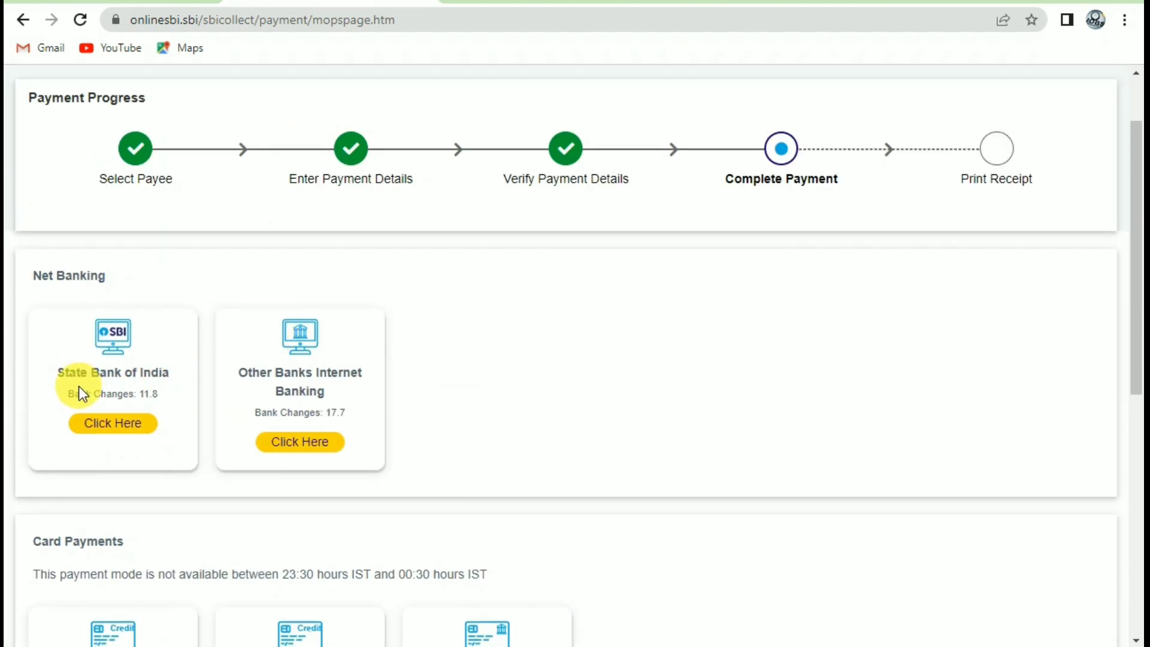
{"action": "left_click_drag", "start_coordinate": [80, 393], "coordinate": [146, 393]}
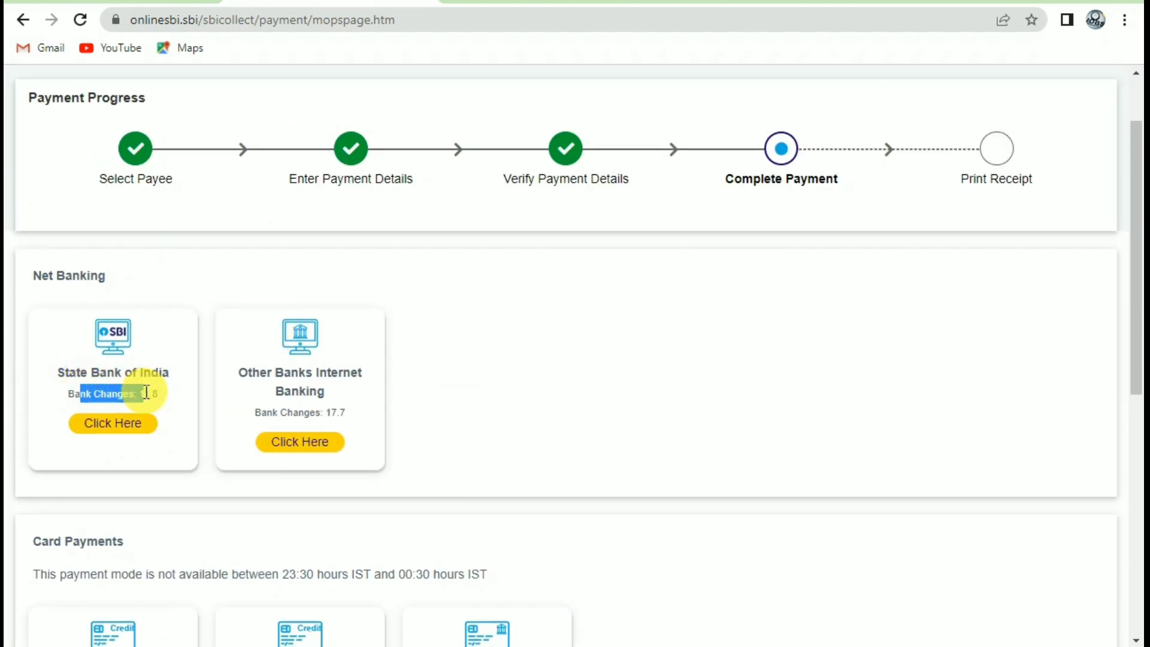
{"action": "left_click_drag", "start_coordinate": [260, 406], "coordinate": [371, 416]}
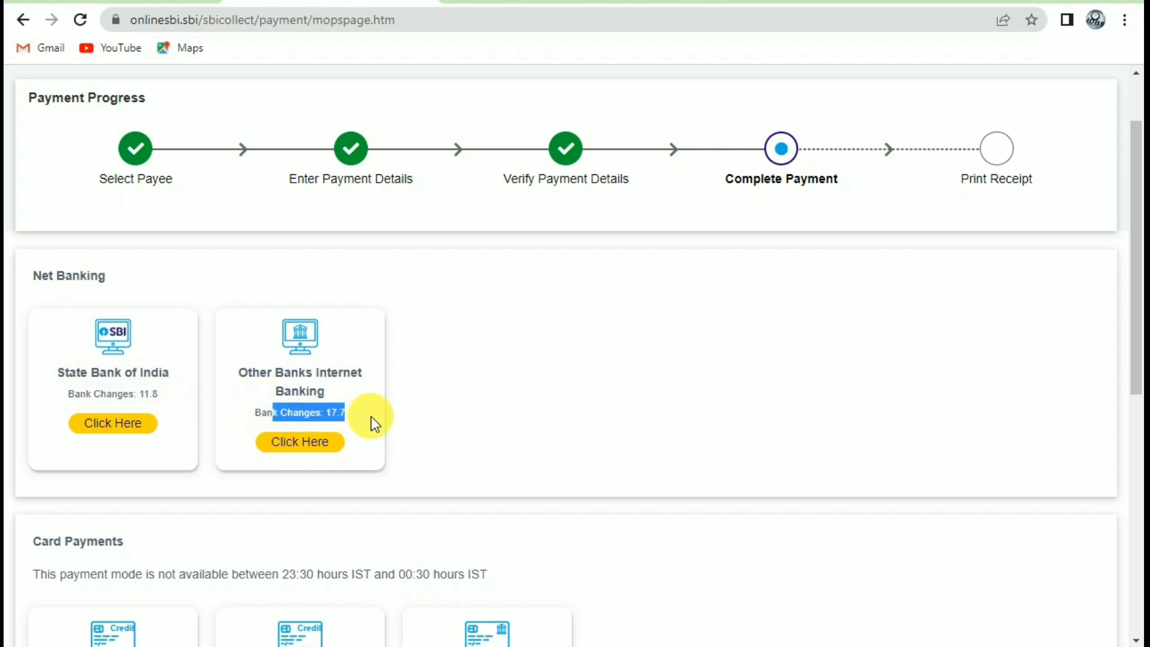
Scroll through the payment modes to reach the RuPay Debit Card option.
{"action": "scroll", "coordinate": [397, 417], "scroll_direction": "down", "scroll_amount": 2}
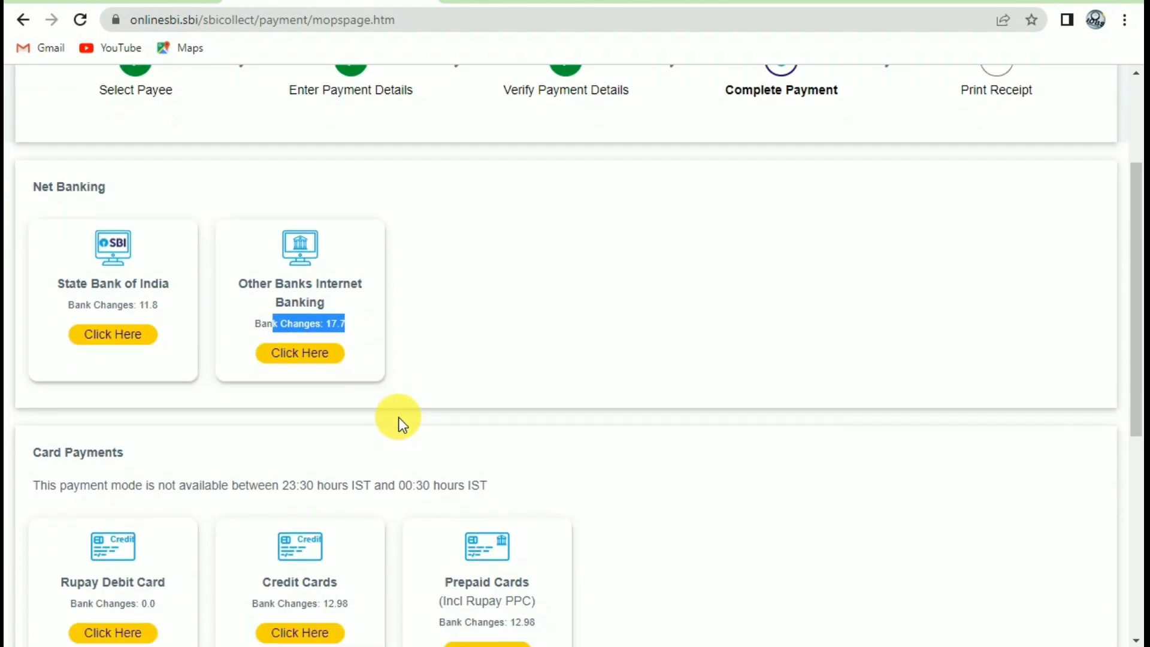
{"action": "scroll", "coordinate": [398, 417], "scroll_direction": "down", "scroll_amount": 5}
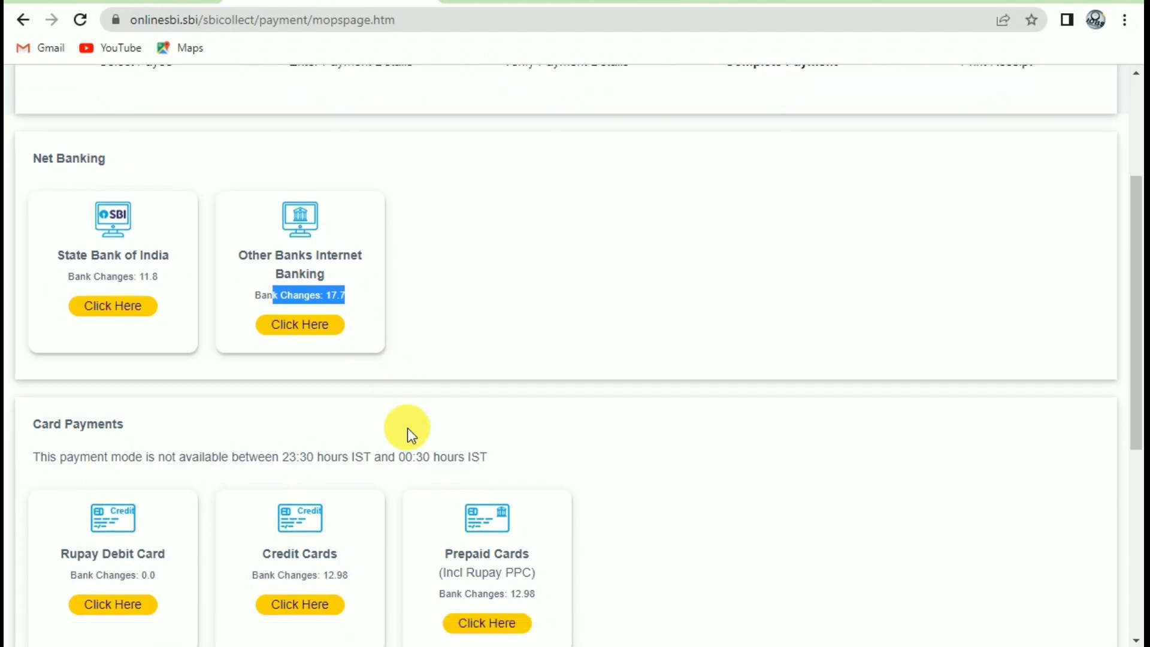
{"action": "scroll", "coordinate": [312, 401], "scroll_direction": "down", "scroll_amount": 3}
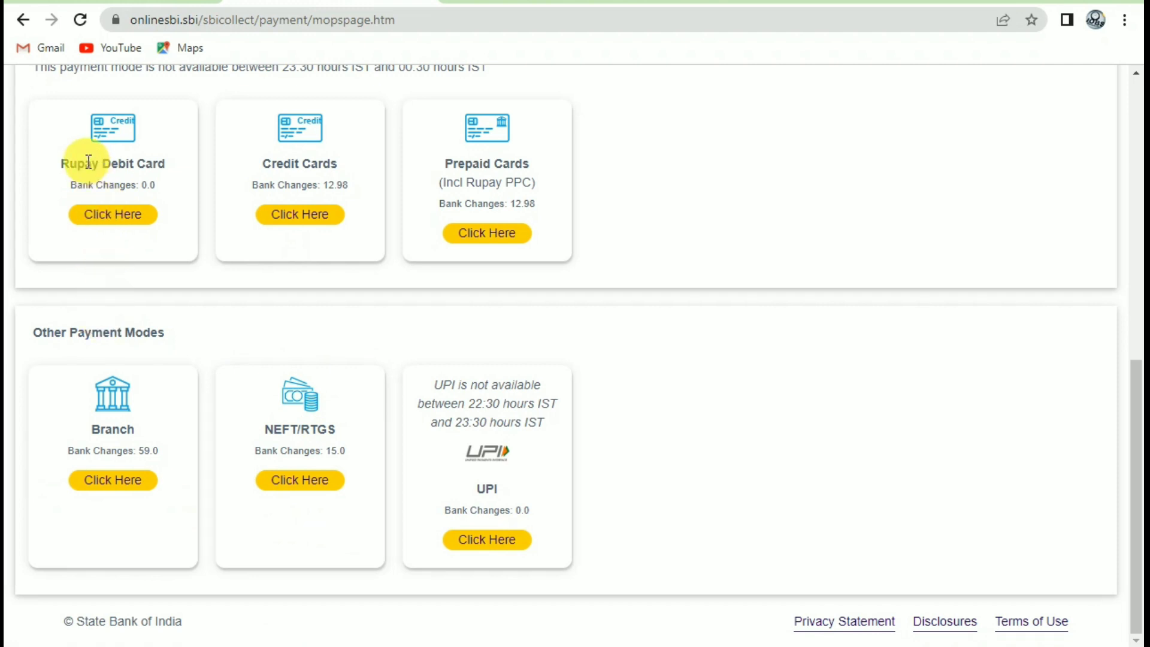
{"action": "scroll", "coordinate": [89, 161], "scroll_direction": "up", "scroll_amount": 3}
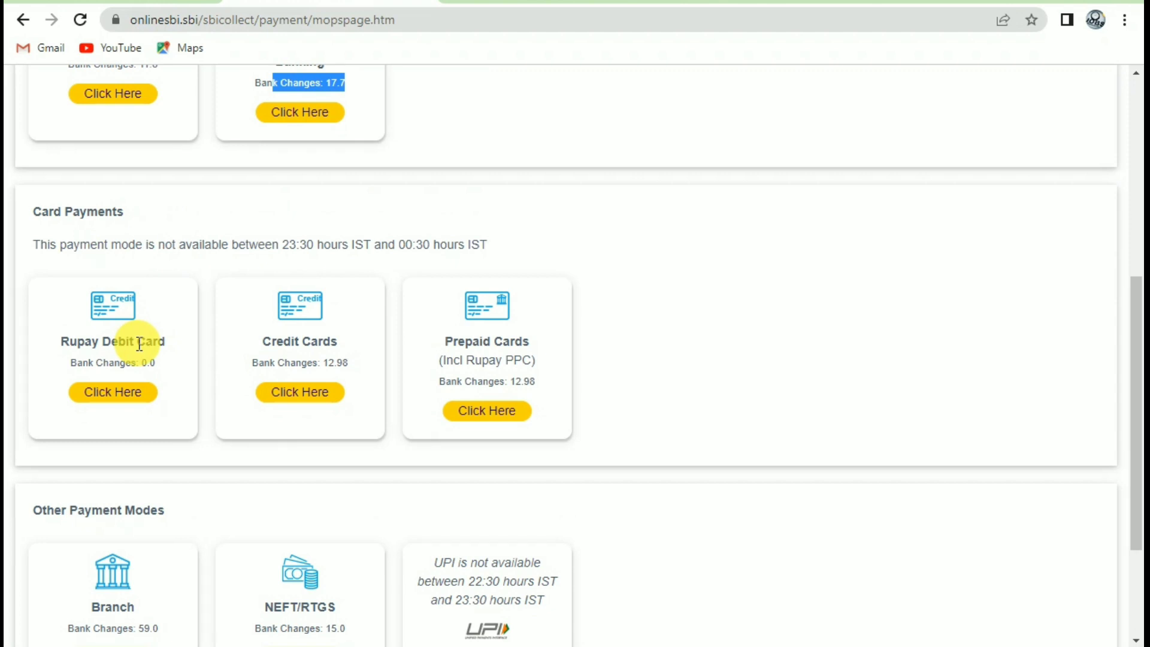
{"action": "scroll", "coordinate": [579, 486], "scroll_direction": "down", "scroll_amount": 3}
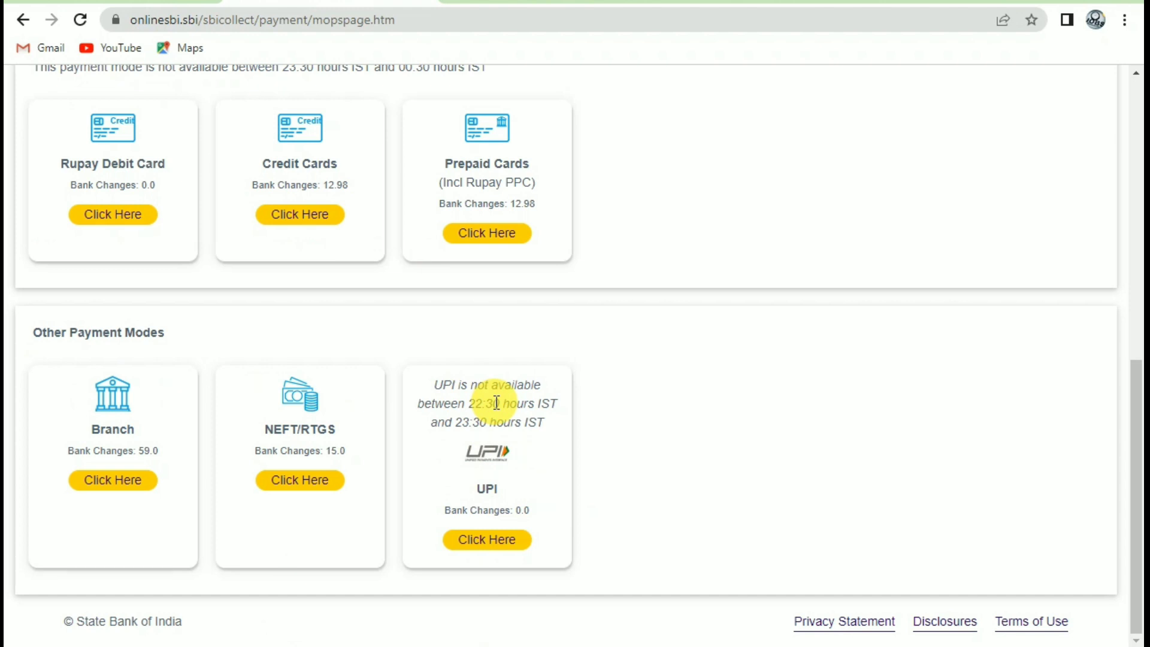
{"action": "scroll", "coordinate": [336, 325], "scroll_direction": "up", "scroll_amount": 3}
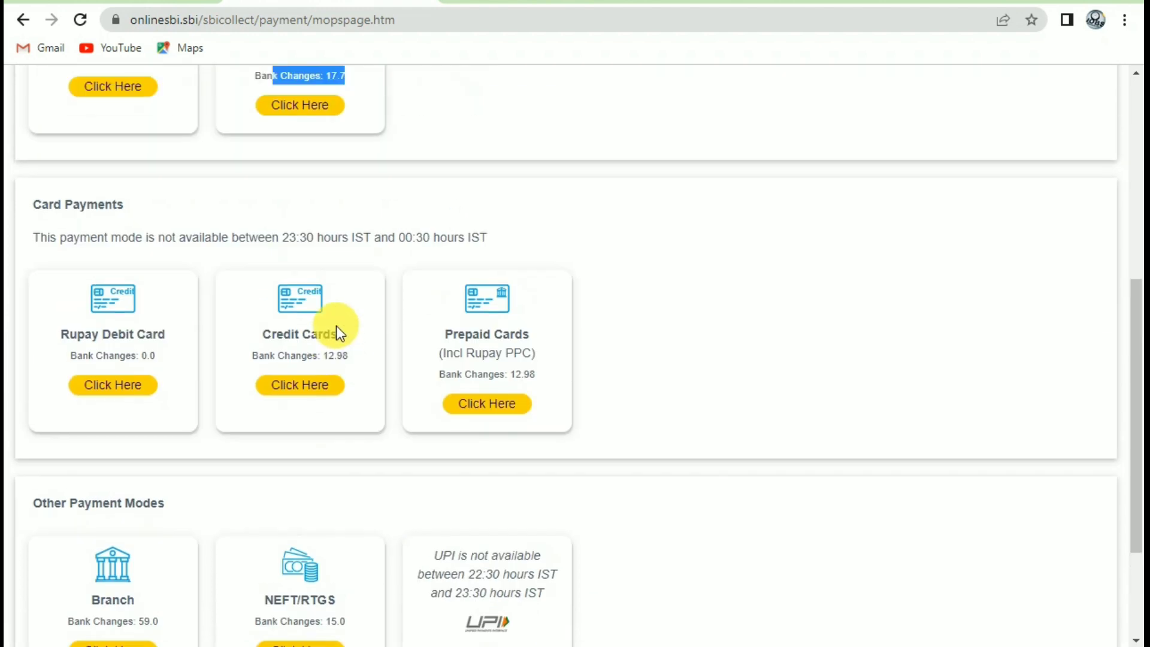
{"action": "scroll", "coordinate": [121, 337], "scroll_direction": "up", "scroll_amount": 1}
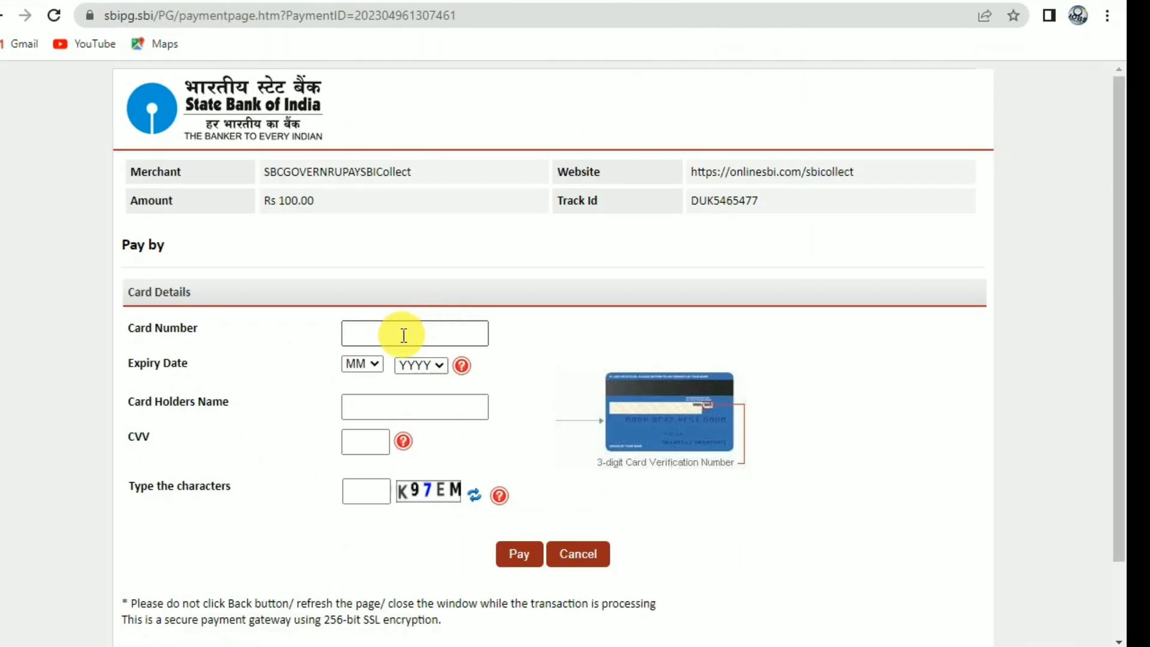
Enter the card details and image captcha to pay the Rs 100.00 fee.
{"action": "left_click", "coordinate": [403, 335]}
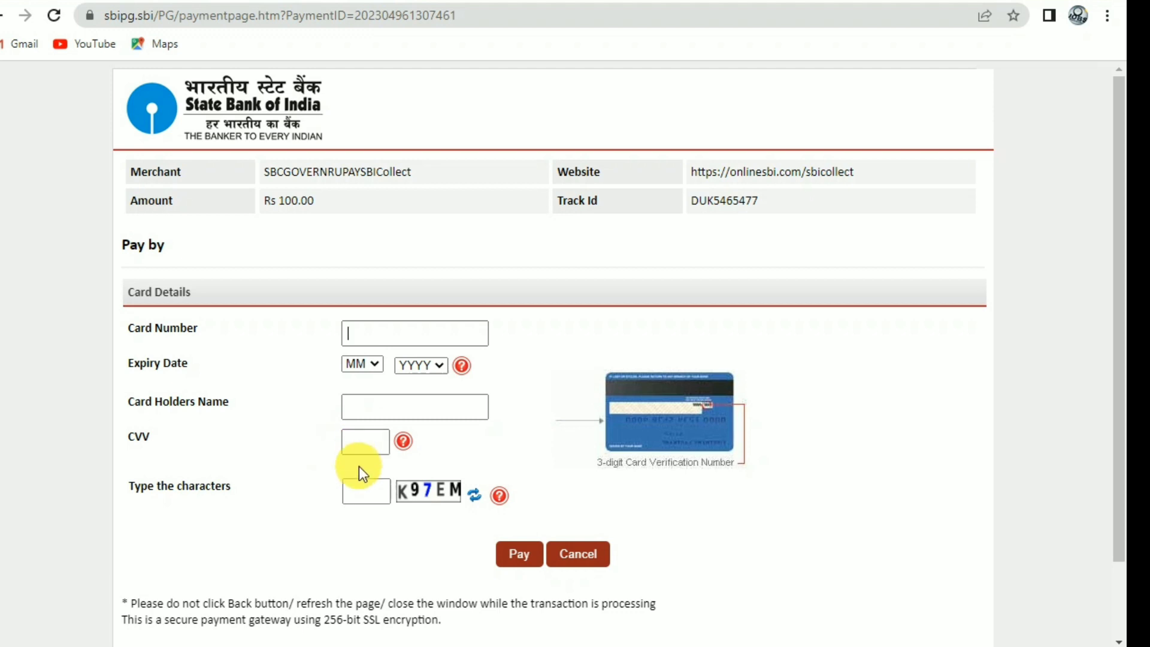
{"action": "left_click", "coordinate": [358, 497]}
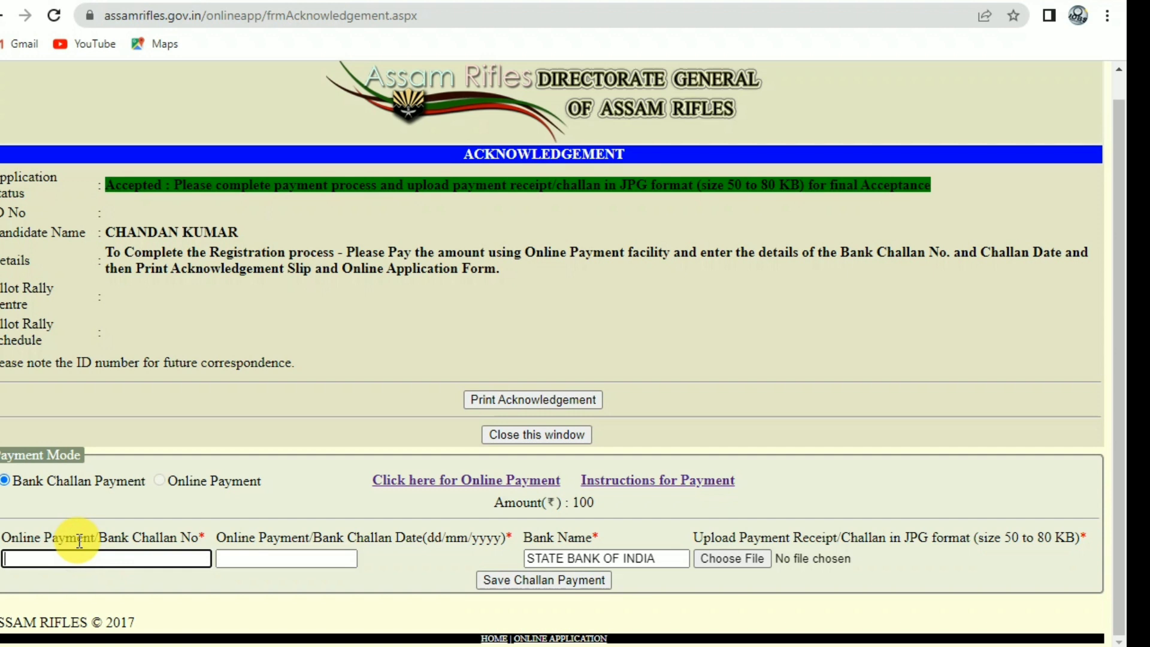
Enter the challan number and date 18/02/2023, attach receipt AAAAAAAA222.jpg, and save the challan payment.
{"action": "left_click", "coordinate": [84, 535]}
{"action": "left_click_drag", "start_coordinate": [82, 537], "coordinate": [188, 543]}
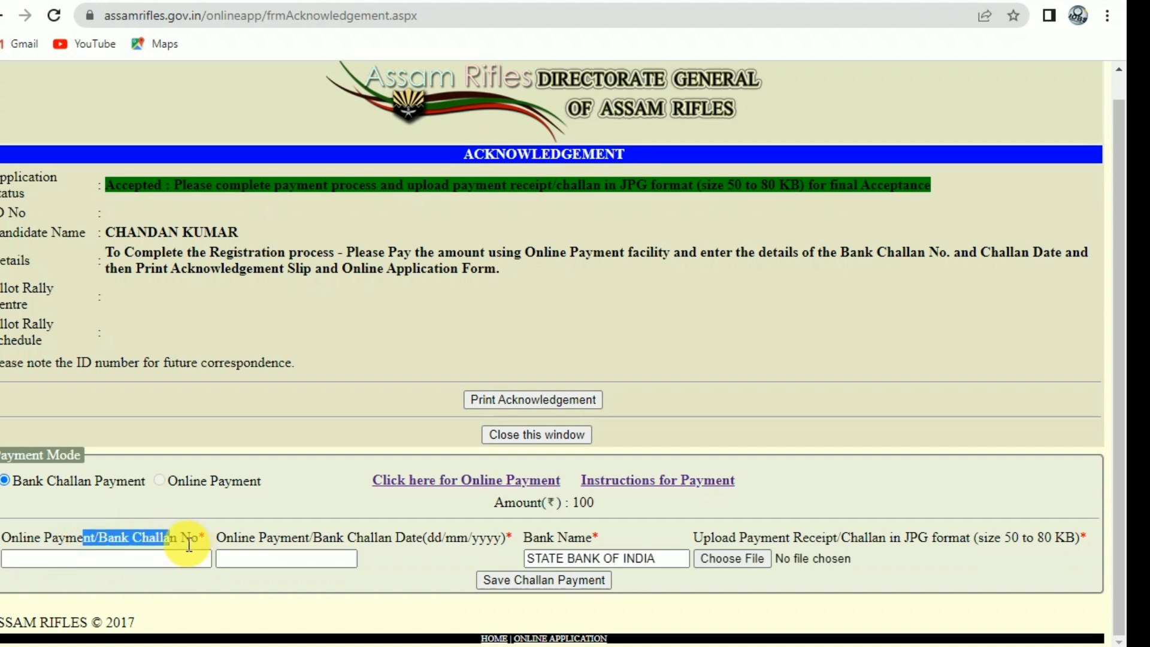
{"action": "left_click", "coordinate": [187, 545]}
{"action": "left_click_drag", "start_coordinate": [291, 537], "coordinate": [363, 539]}
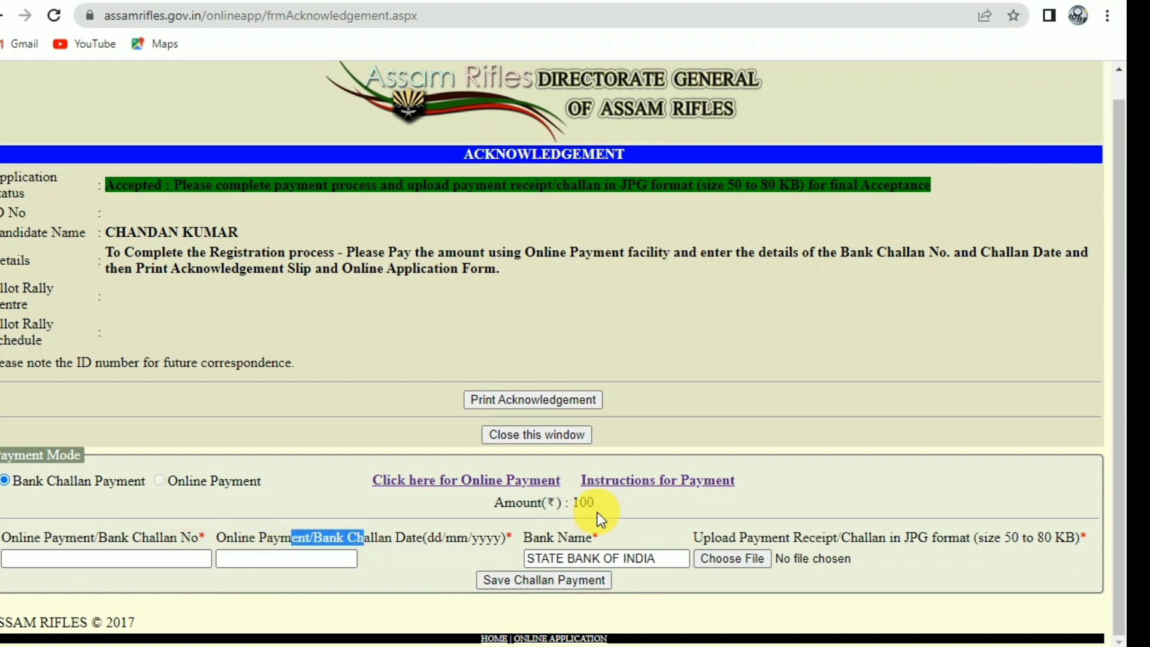
{"action": "left_click", "coordinate": [600, 557]}
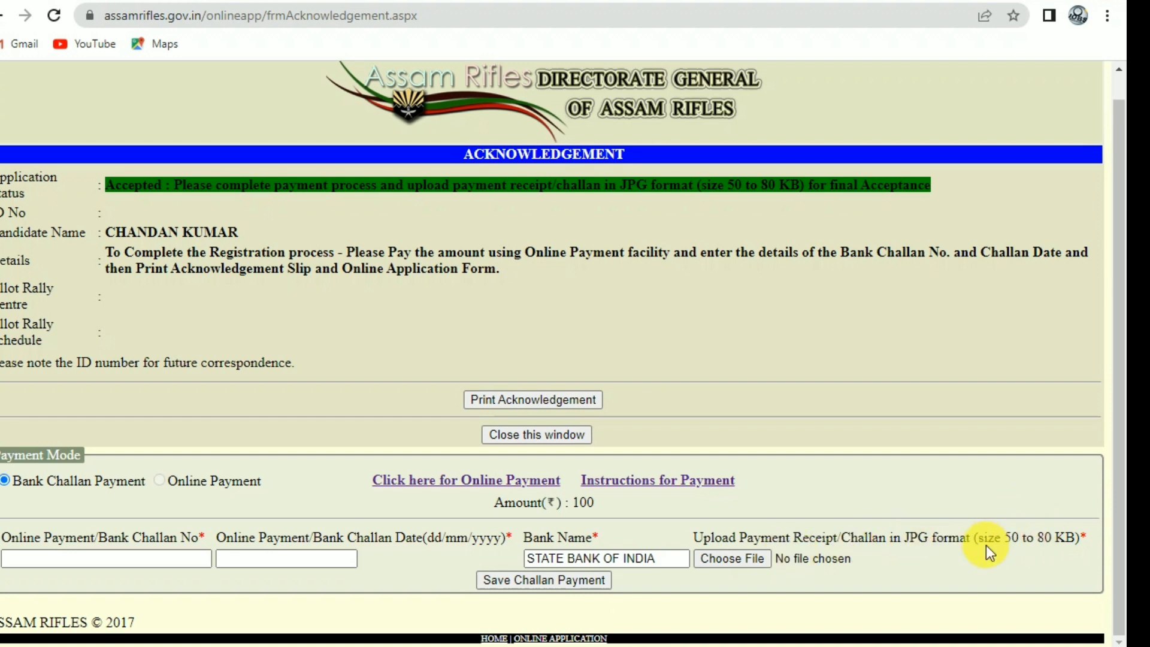
{"action": "left_click_drag", "start_coordinate": [983, 539], "coordinate": [1051, 539]}
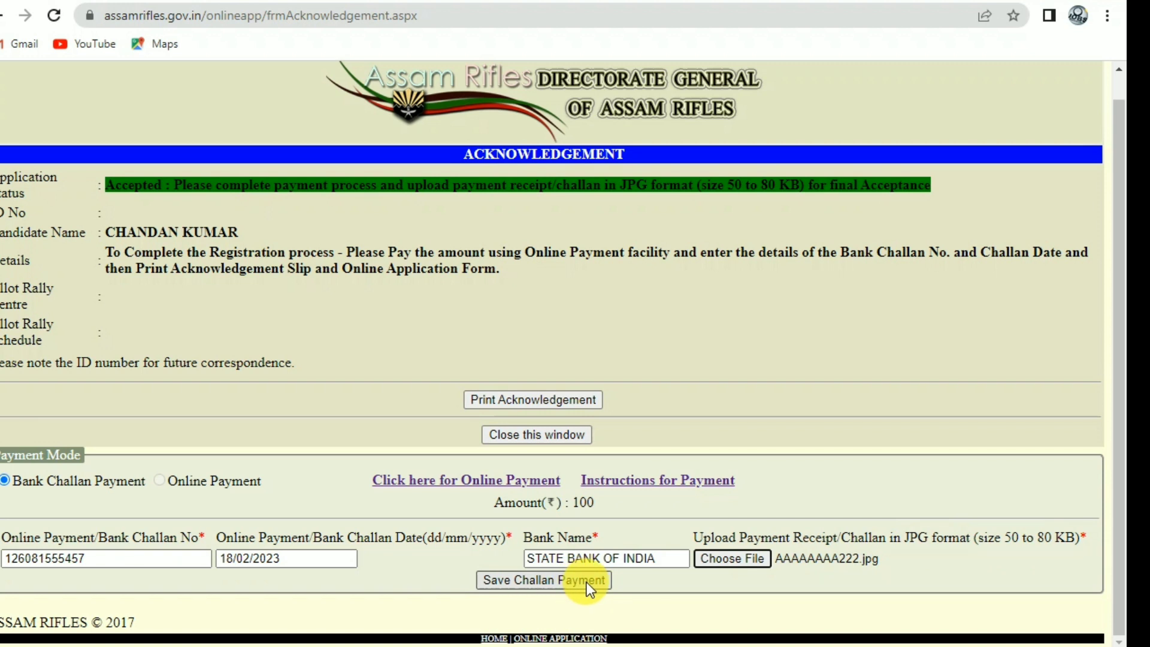
{"action": "left_click", "coordinate": [586, 580]}
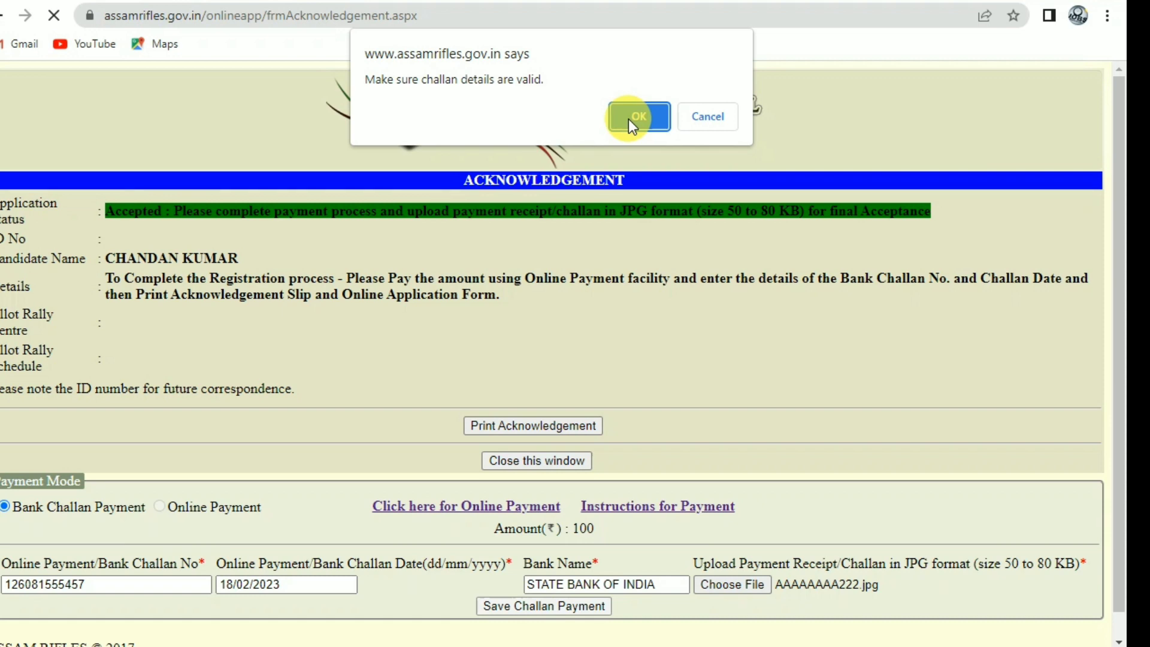
Confirm the challan details are valid and dismiss the print-application reminder.
{"action": "left_click", "coordinate": [628, 119]}
{"action": "left_click", "coordinate": [704, 136]}
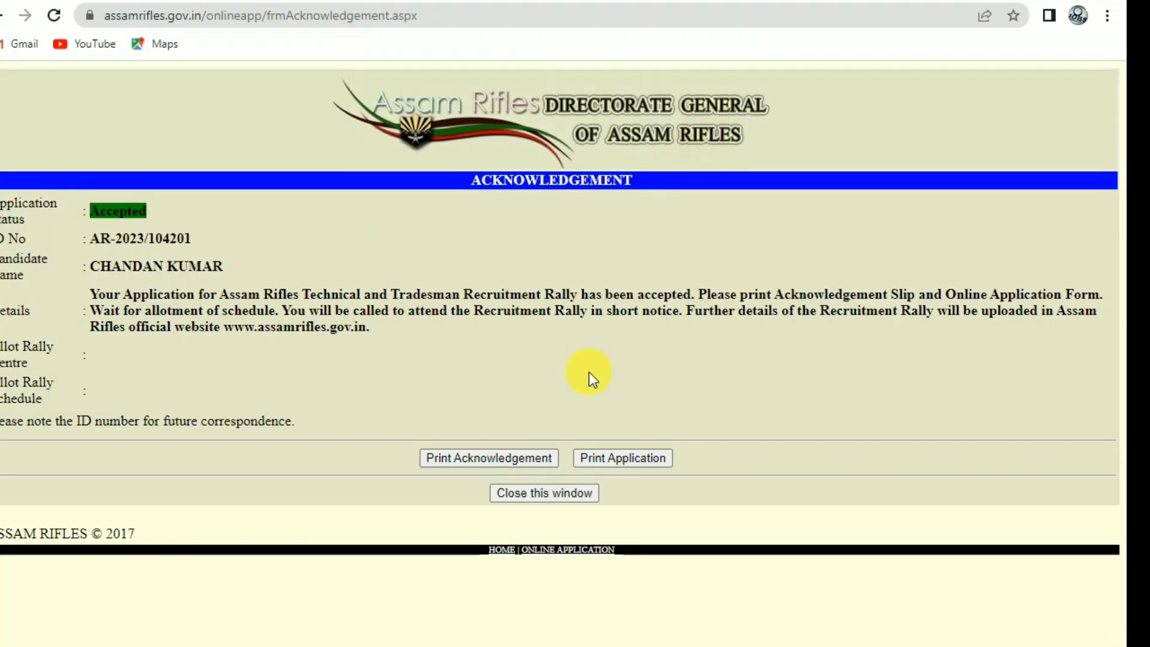